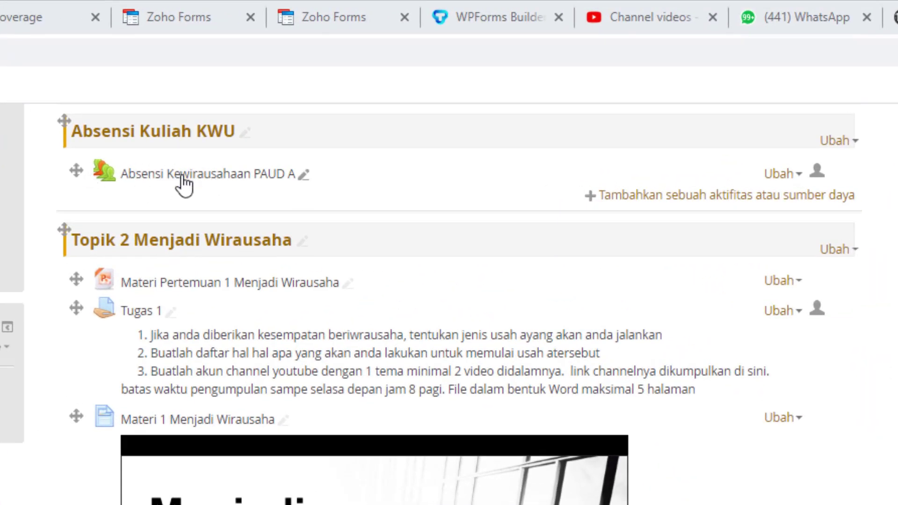
# Step: Open the Absensi Kewirausahaan PAUD A attendance and examine the students' recorded statuses and remarks for the 29.04.20 session
pyautogui.click(184, 183)
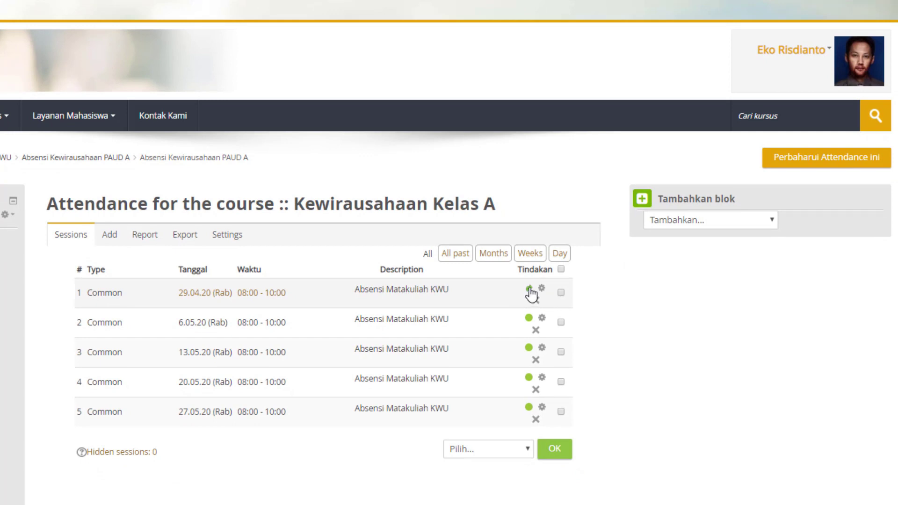
pyautogui.click(529, 289)
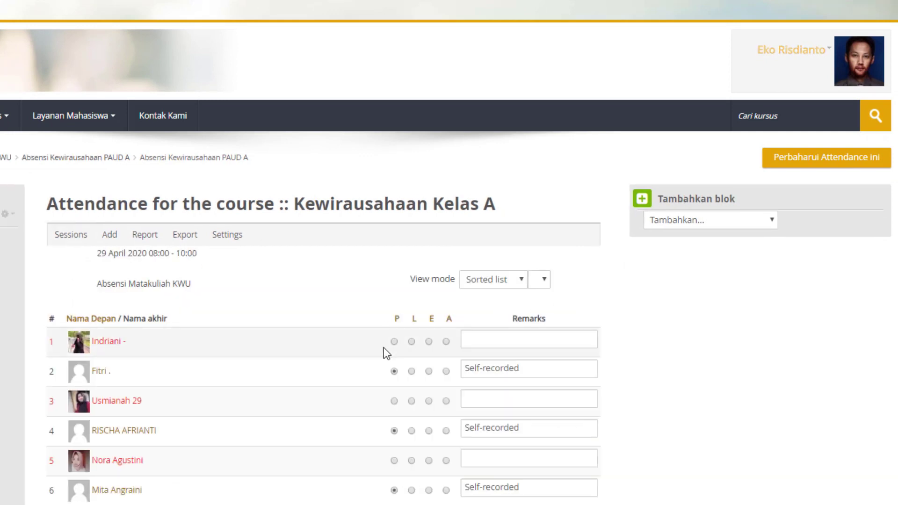
pyautogui.scroll(-2, 423, 315)
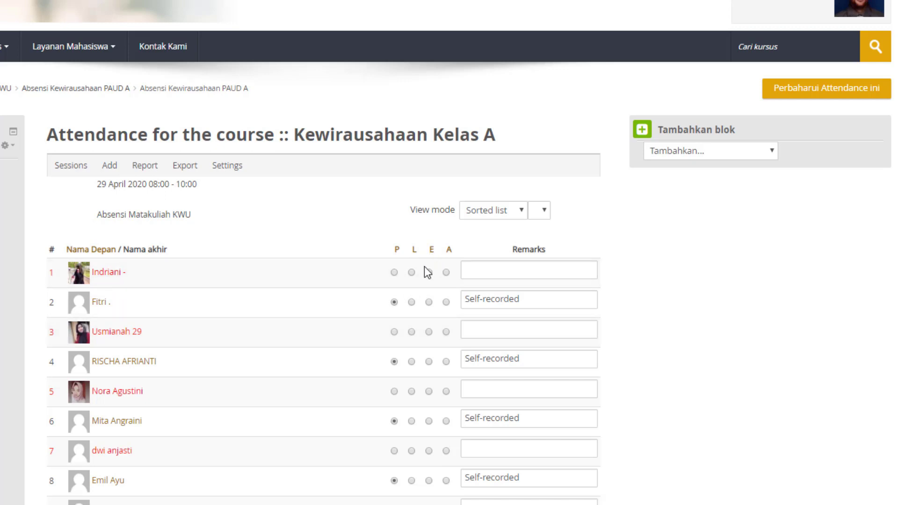
pyautogui.click(394, 302)
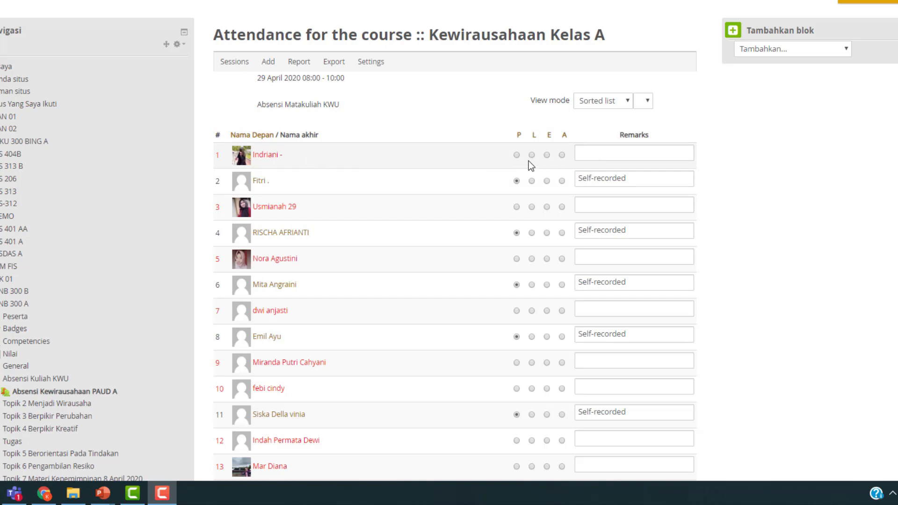
pyautogui.scroll(-1, 527, 165)
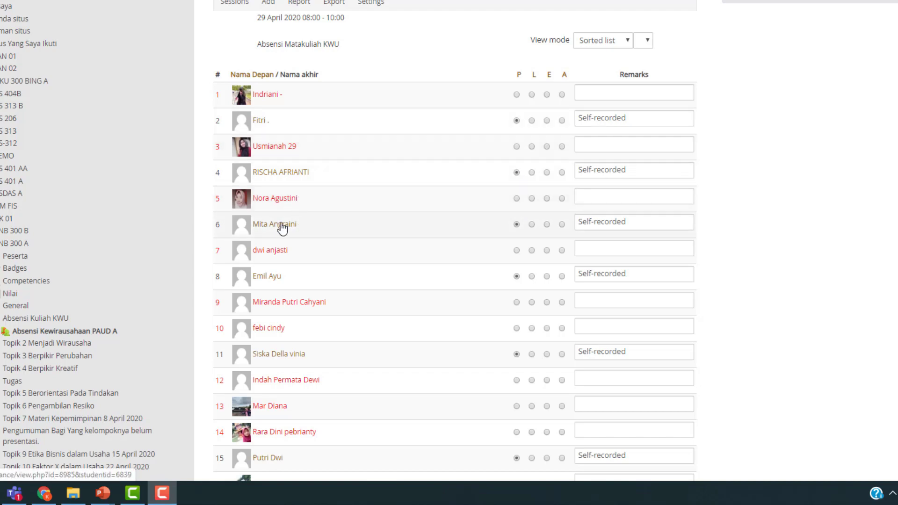
pyautogui.scroll(-4, 587, 335)
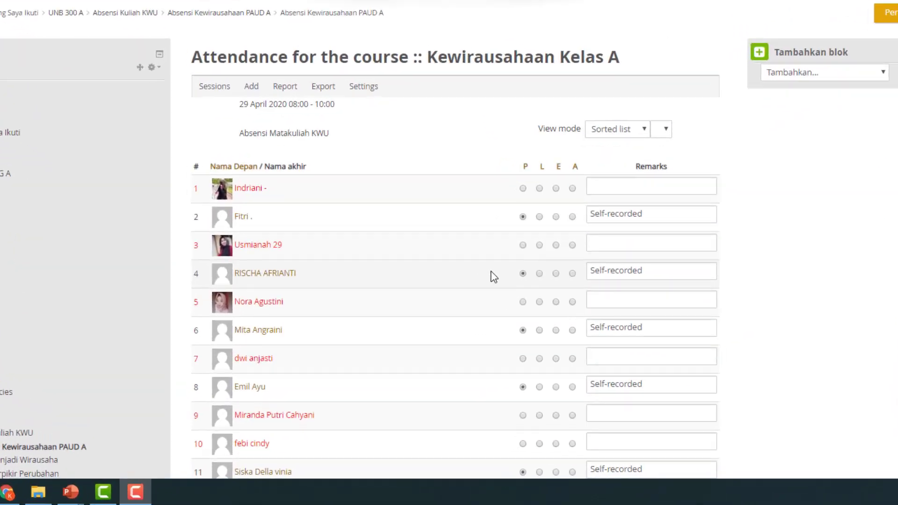
pyautogui.scroll(-4, 444, 173)
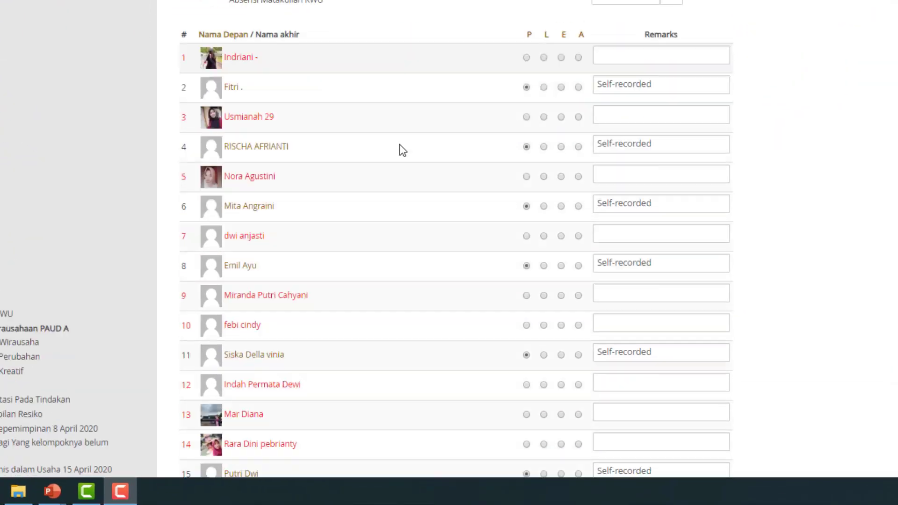
pyautogui.scroll(2, 304, 164)
pyautogui.scroll(1, 297, 146)
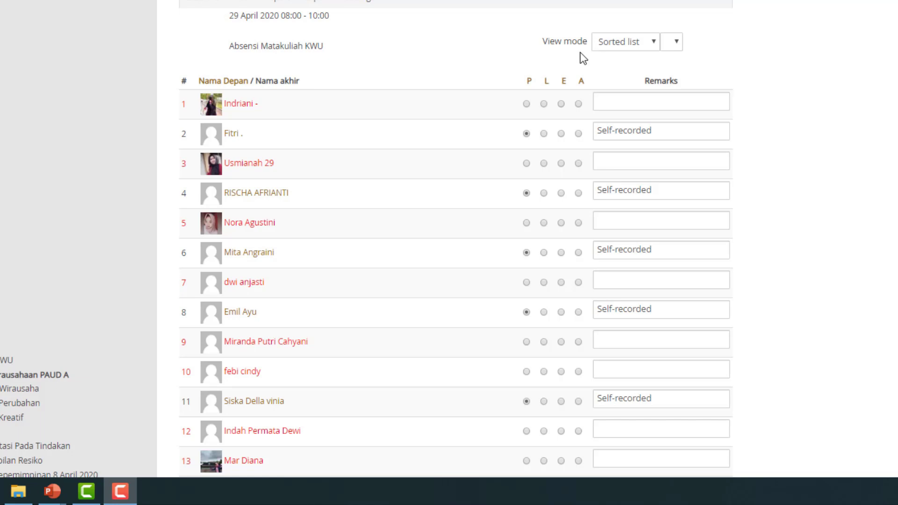
# Step: Switch the session's attendance list to the Sorted grid view mode and look over the student photos
pyautogui.click(628, 45)
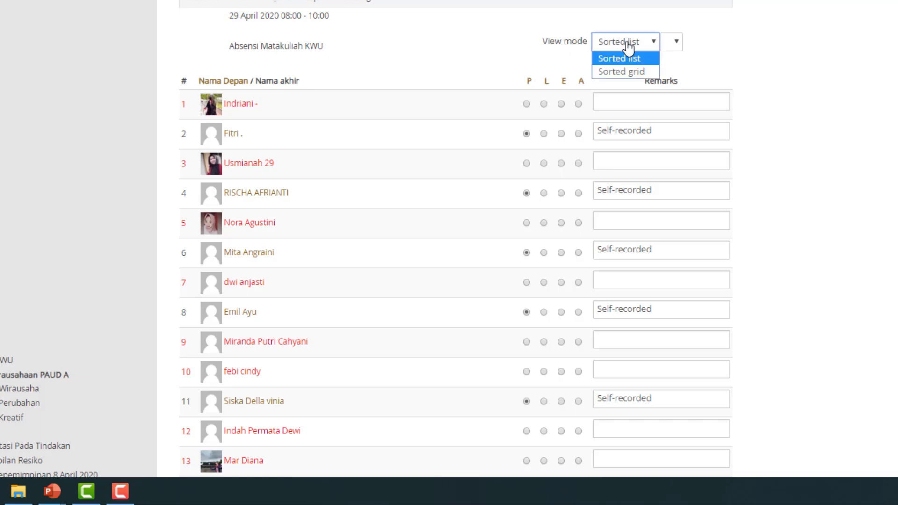
pyautogui.click(626, 73)
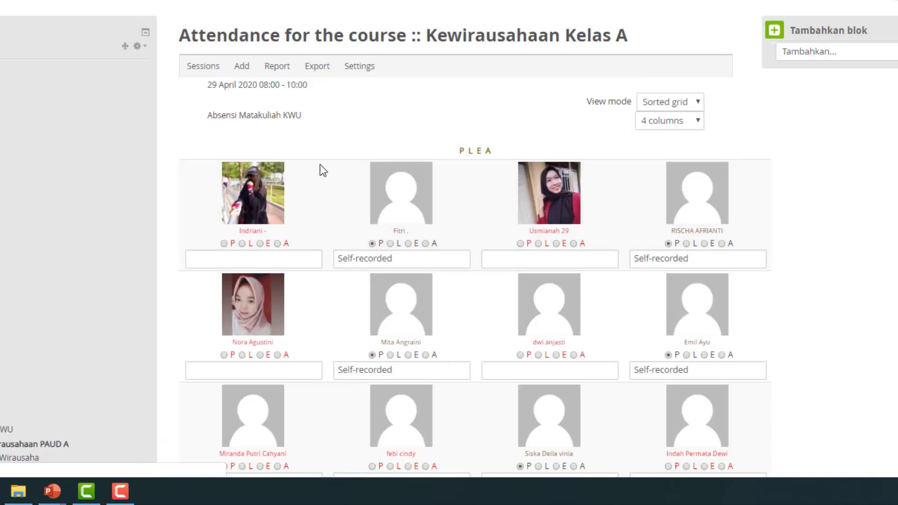
pyautogui.scroll(-3, 745, 200)
pyautogui.scroll(2, 611, 176)
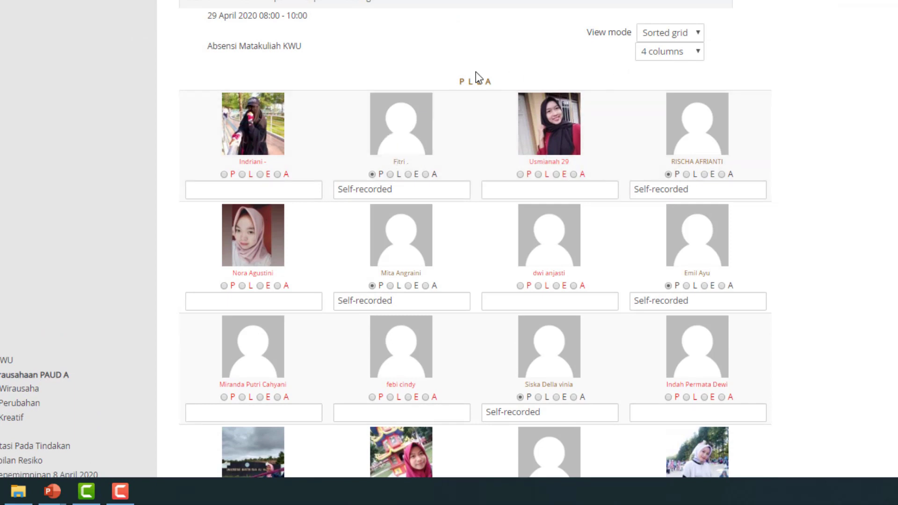
# Step: Try the student grid with 3 columns and return it to 4 columns
pyautogui.click(659, 55)
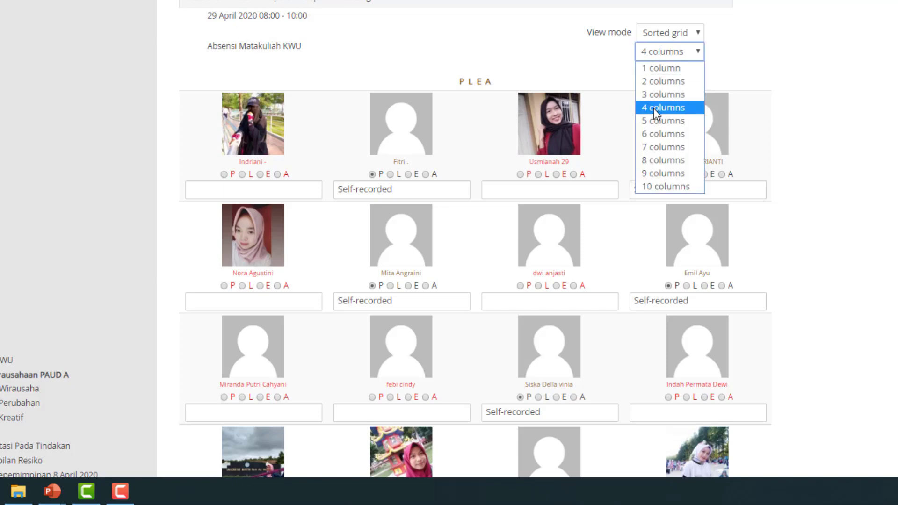
pyautogui.click(657, 95)
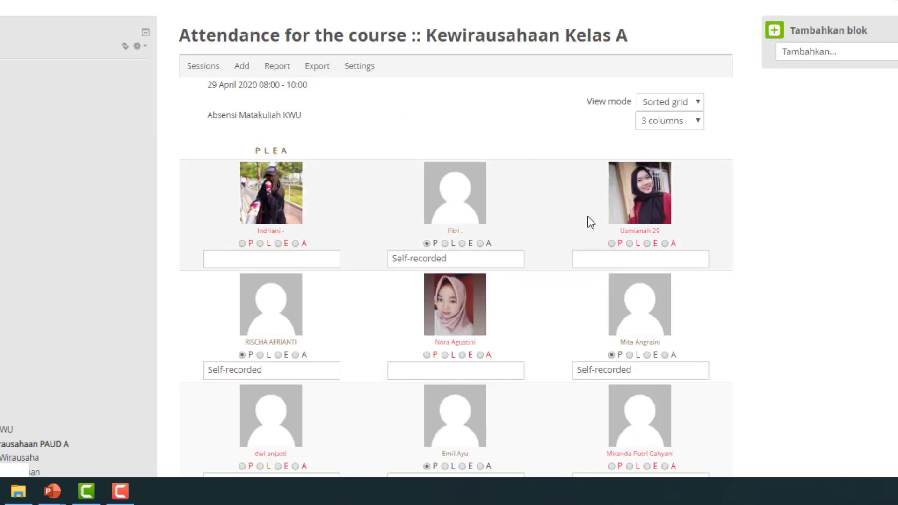
pyautogui.click(694, 127)
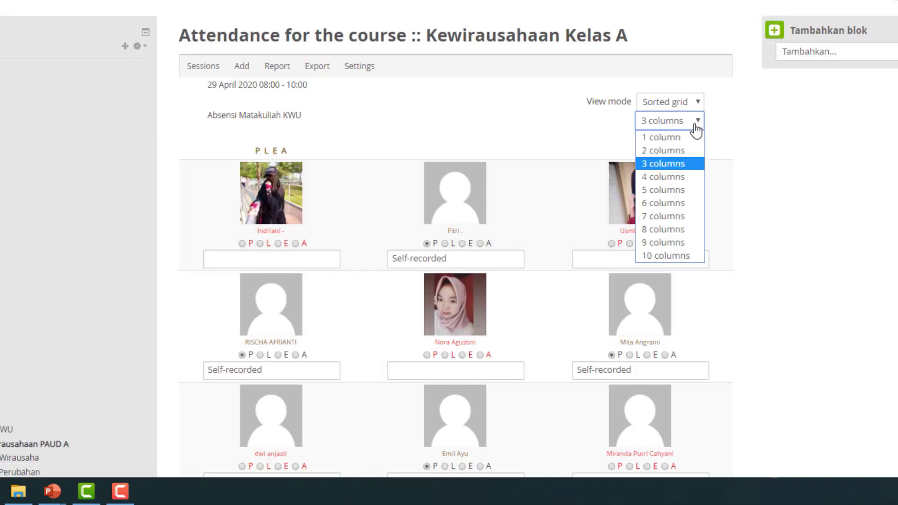
pyautogui.click(673, 181)
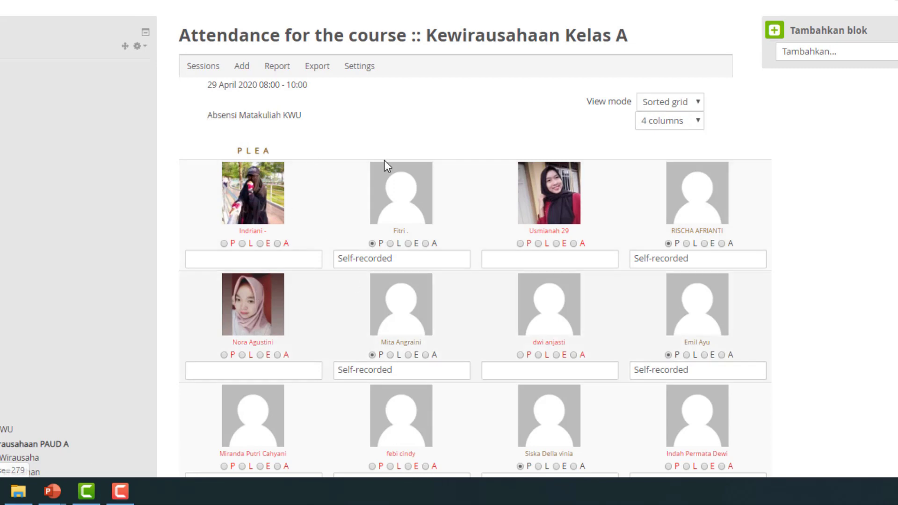
pyautogui.scroll(-3, 678, 238)
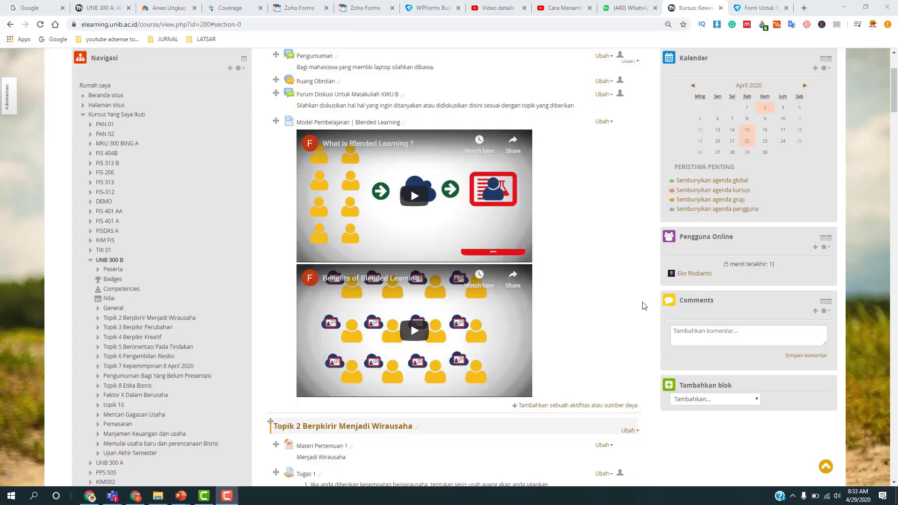
# Step: Start a new Attendance activity in the General section of the UNB 300 B course, below the Blended Learning videos
pyautogui.scroll(2, 644, 305)
pyautogui.scroll(-2, 644, 305)
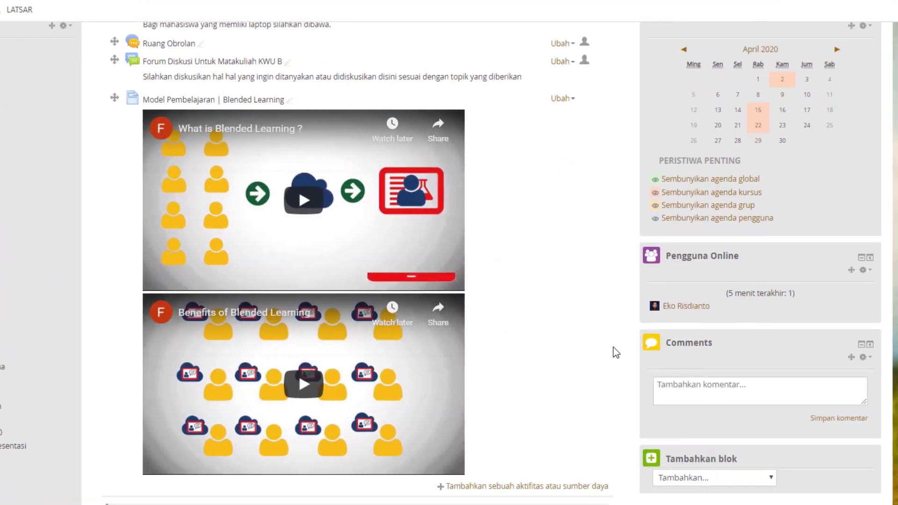
pyautogui.scroll(1, 803, 173)
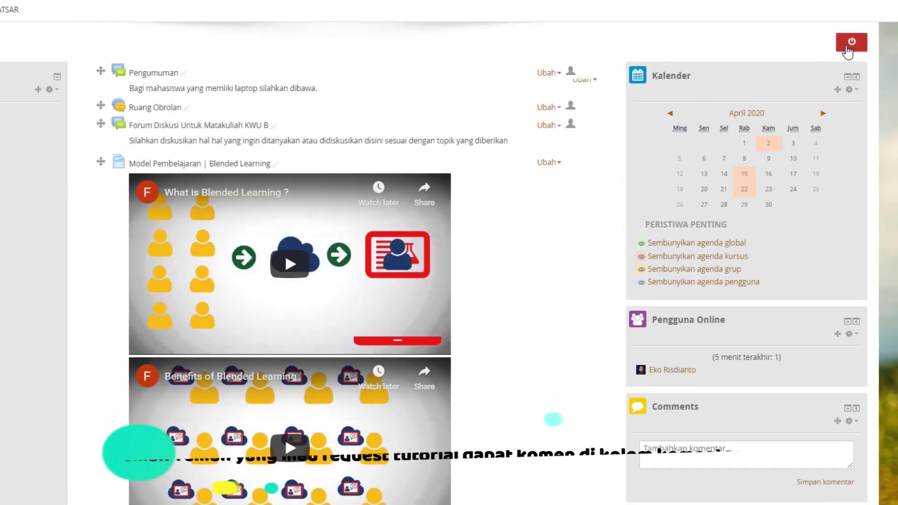
pyautogui.scroll(-1, 566, 339)
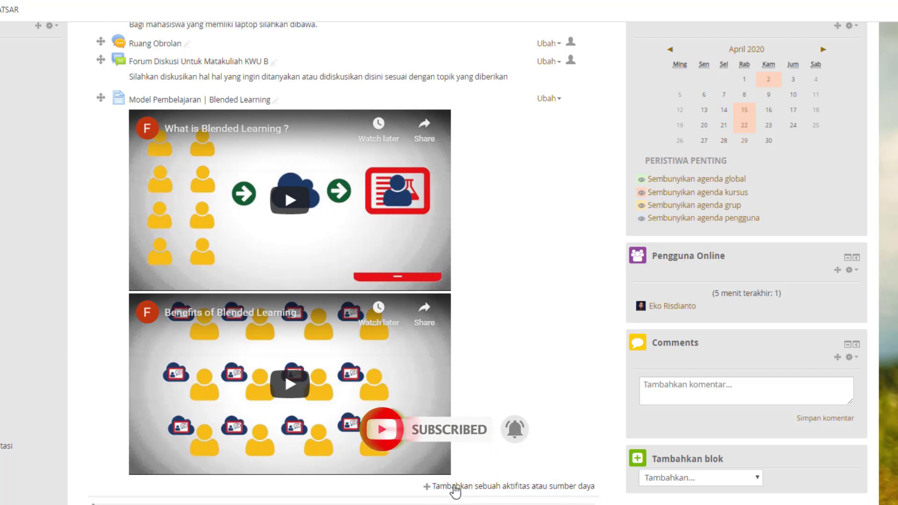
pyautogui.click(452, 487)
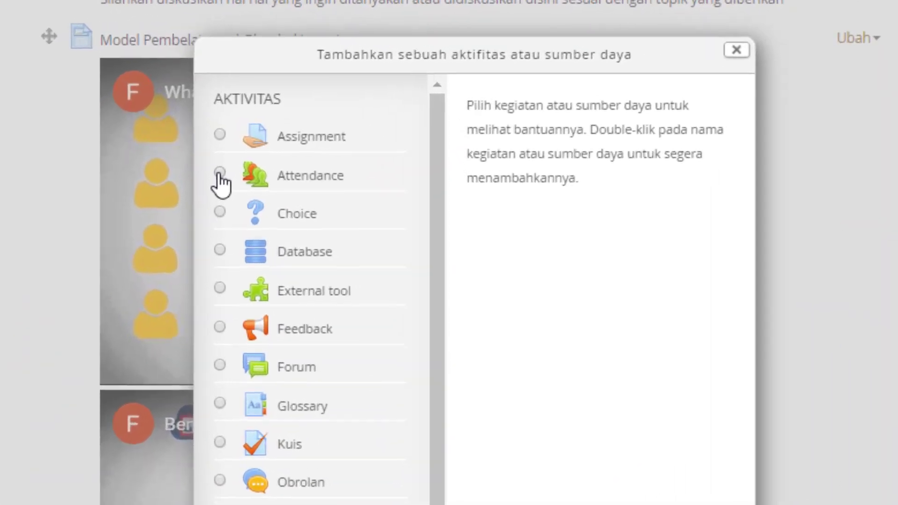
pyautogui.click(219, 174)
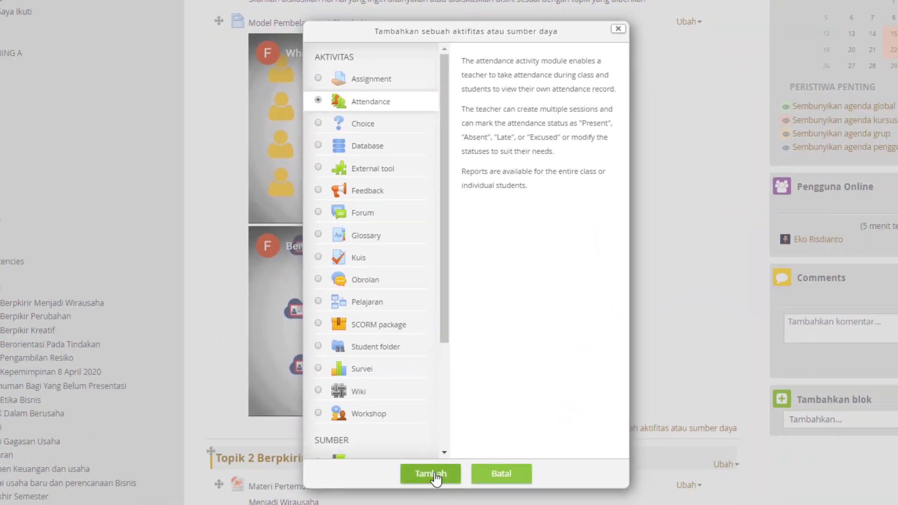
pyautogui.click(434, 475)
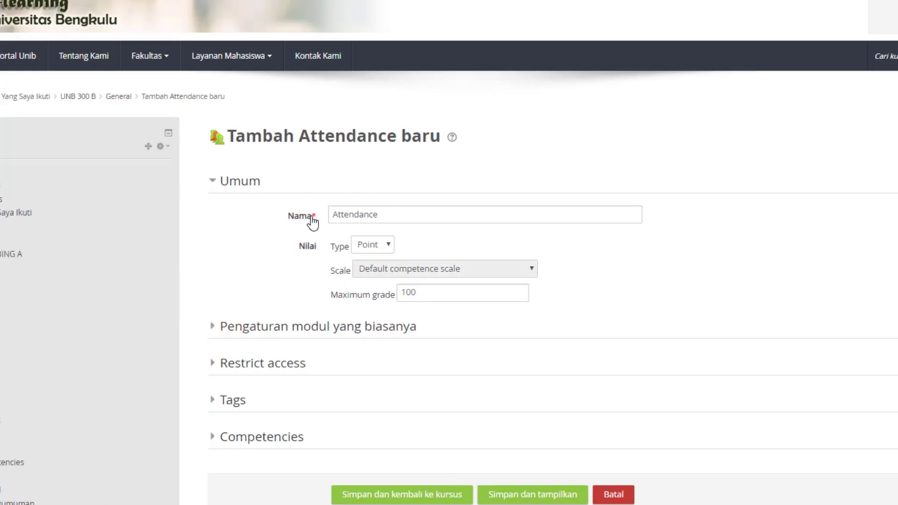
# Step: Name the new attendance activity "Absensi Matakuliah Kewirausahaan PAUD B"
pyautogui.moveTo(399, 214); pyautogui.dragTo(318, 211)
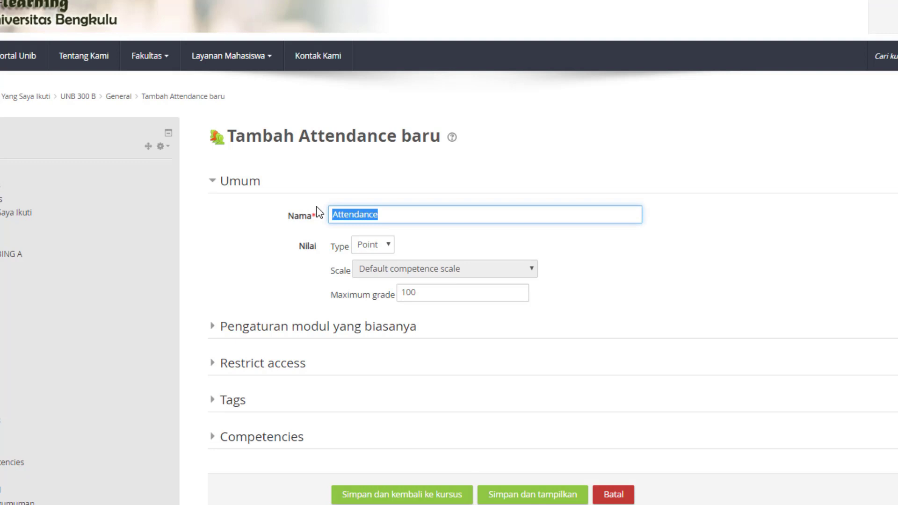
pyautogui.write('A')
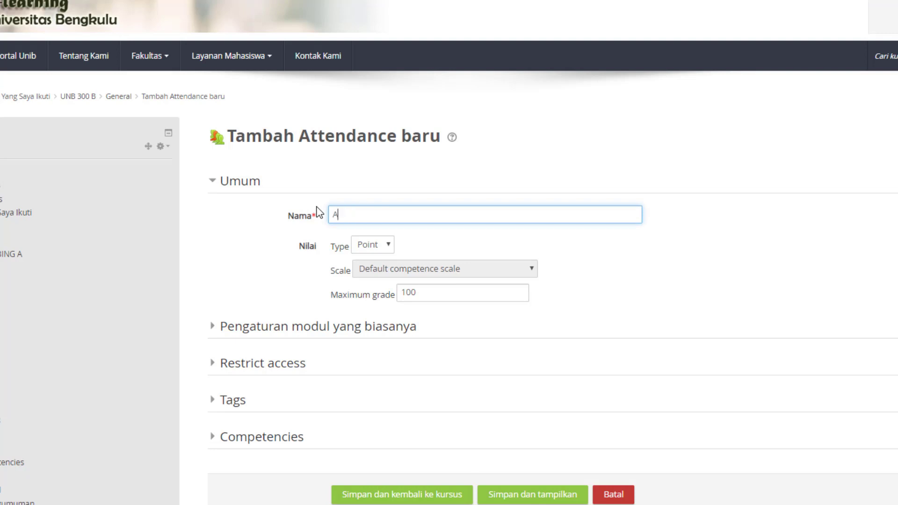
pyautogui.write('bsensi ')
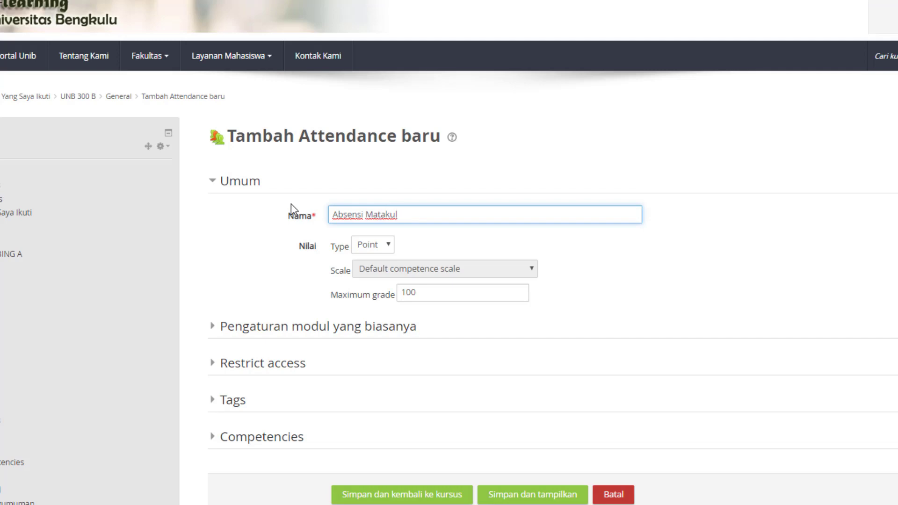
pyautogui.write('Matakuliah Kewirausahaan')
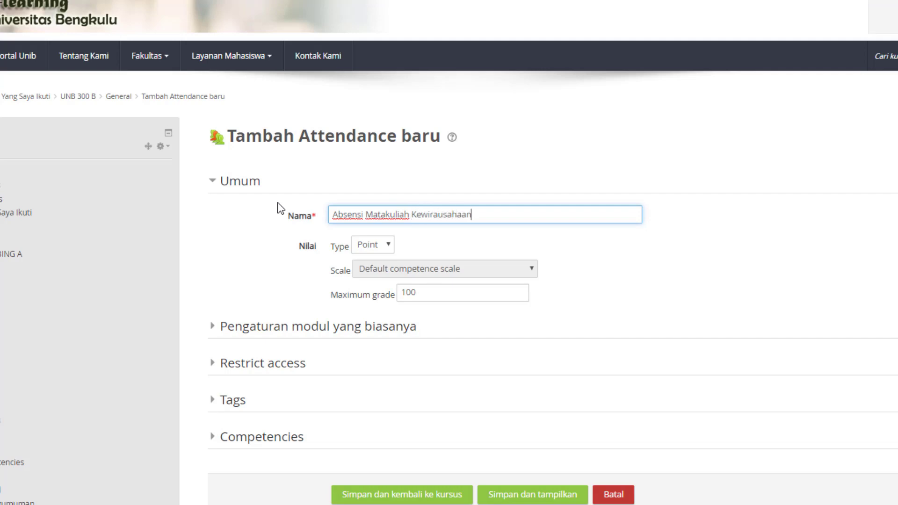
pyautogui.write(' PAUD B')
# Step: Keep the grade type as Point and save the attendance activity, returning to the course page
pyautogui.click(375, 247)
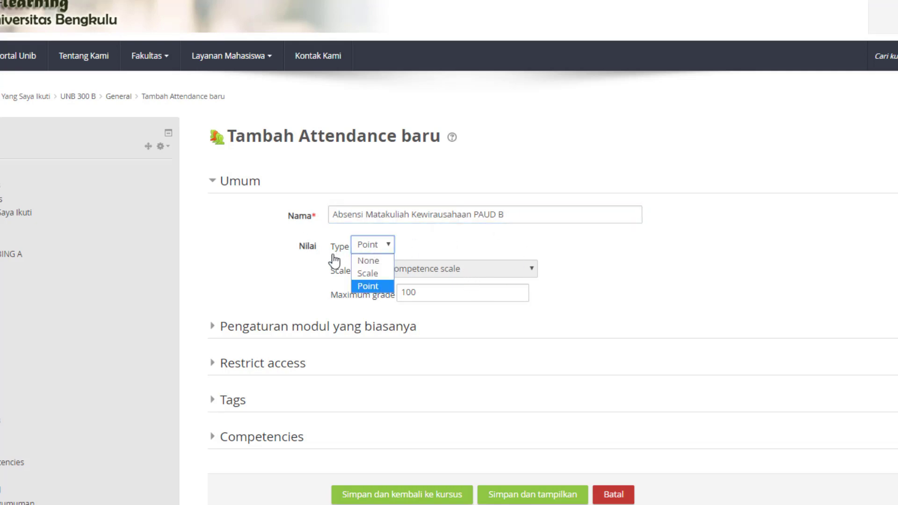
pyautogui.click(444, 241)
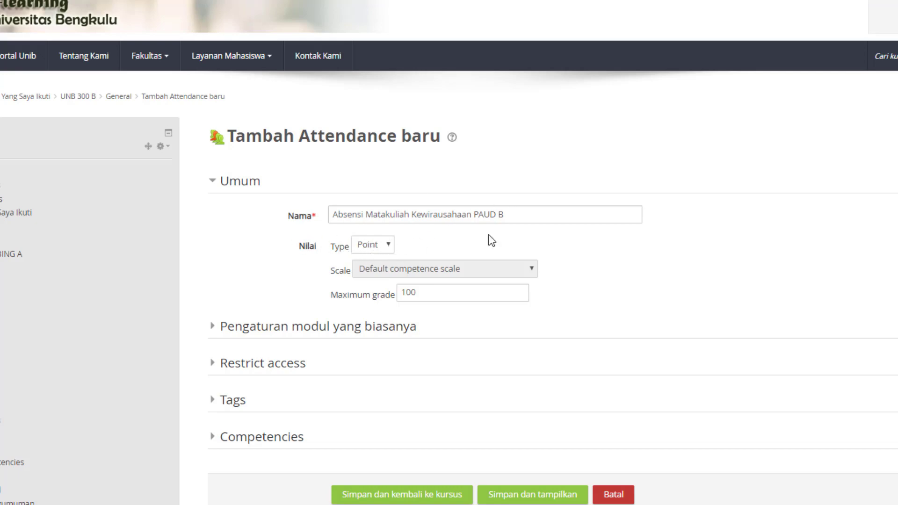
pyautogui.scroll(-2, 422, 248)
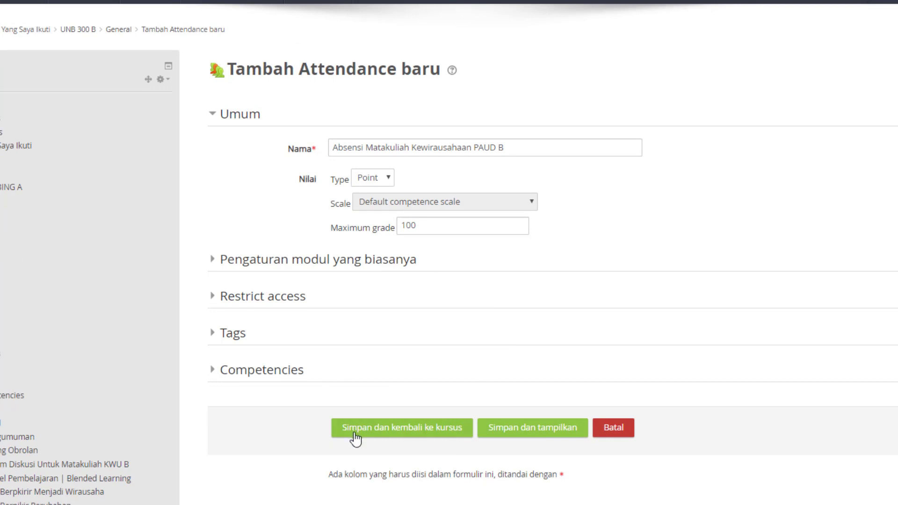
pyautogui.click(394, 435)
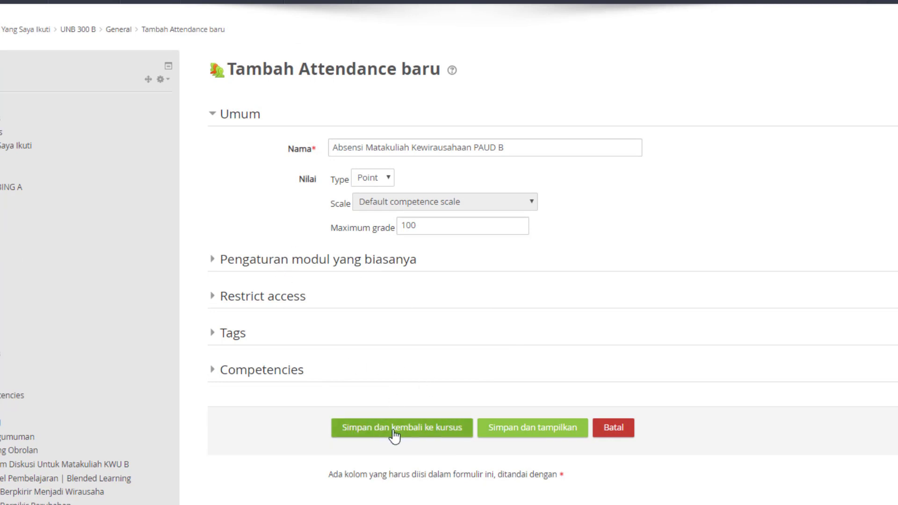
pyautogui.click(394, 435)
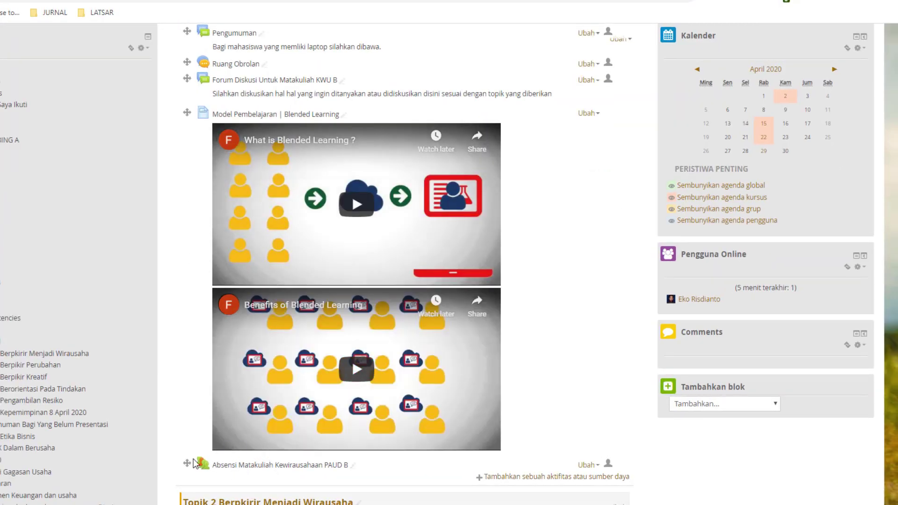
# Step: Open the Absensi Matakuliah Kewirausahaan PAUD B activity and bring up its form for adding a session
pyautogui.scroll(-1, 229, 472)
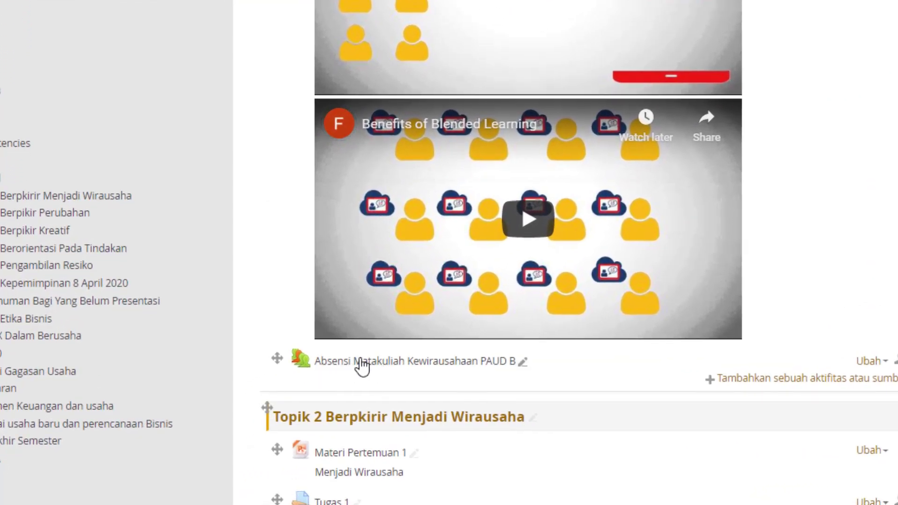
pyautogui.click(386, 367)
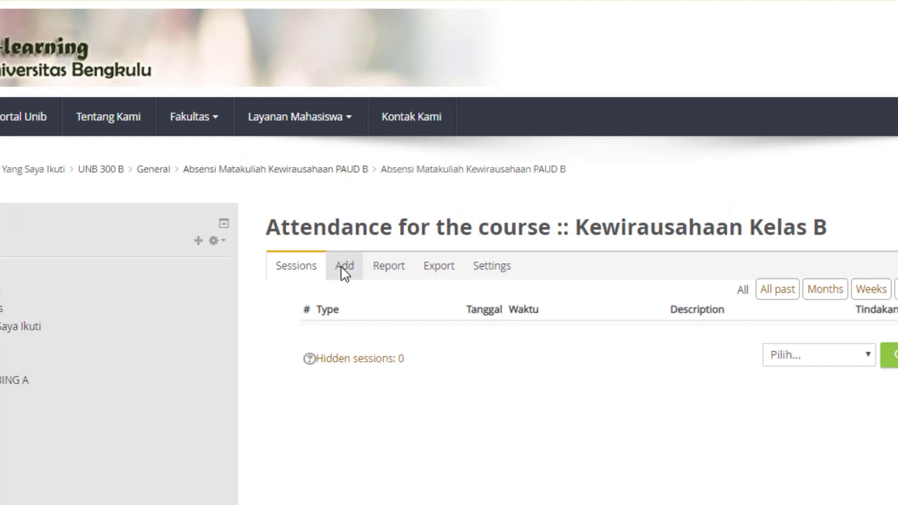
pyautogui.click(340, 266)
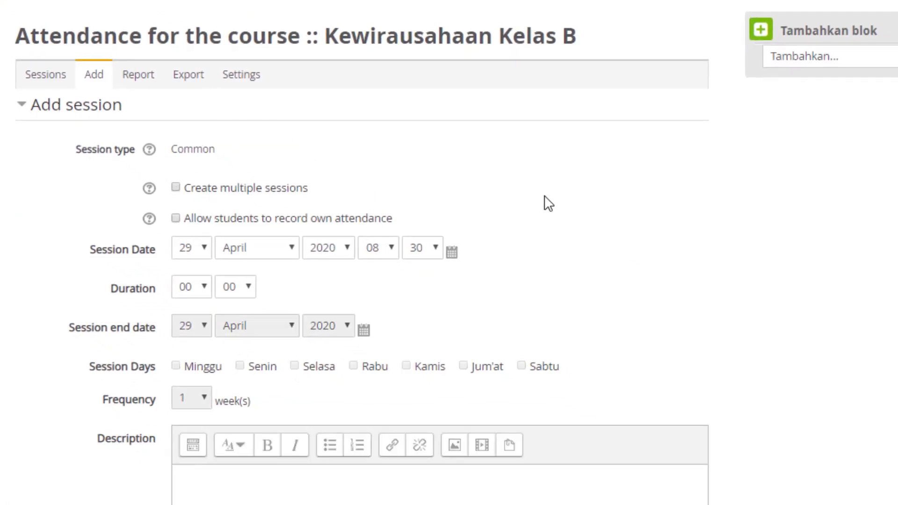
pyautogui.scroll(-2, 542, 199)
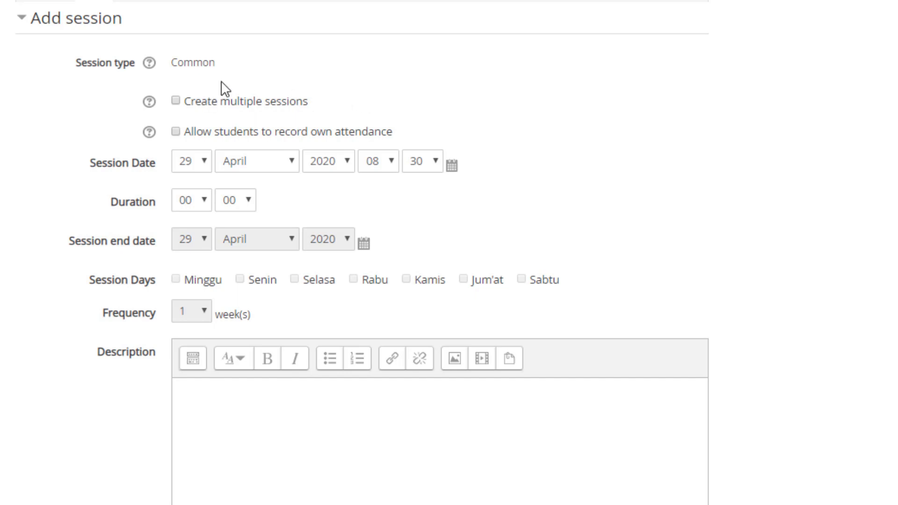
# Step: Enable multiple session creation and students recording their own attendance, and set the session's start hour to 10
pyautogui.click(175, 108)
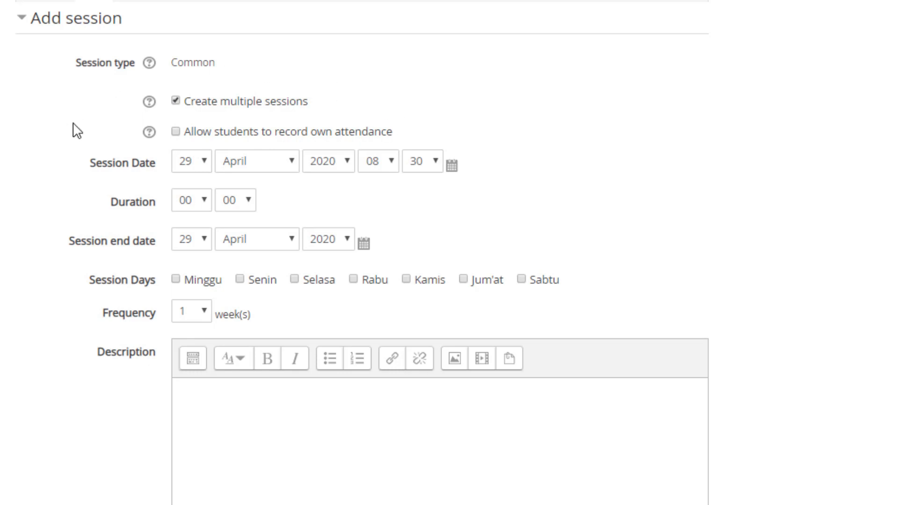
pyautogui.click(173, 136)
pyautogui.click(388, 163)
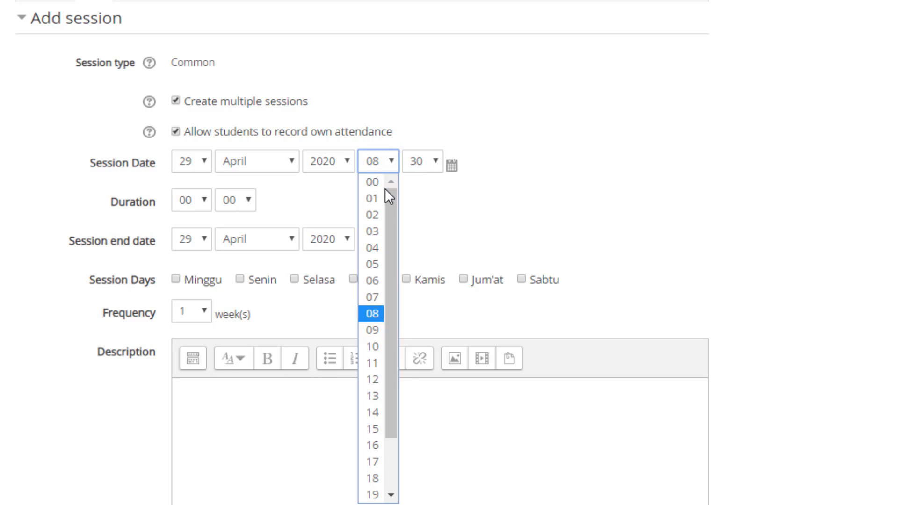
pyautogui.click(370, 352)
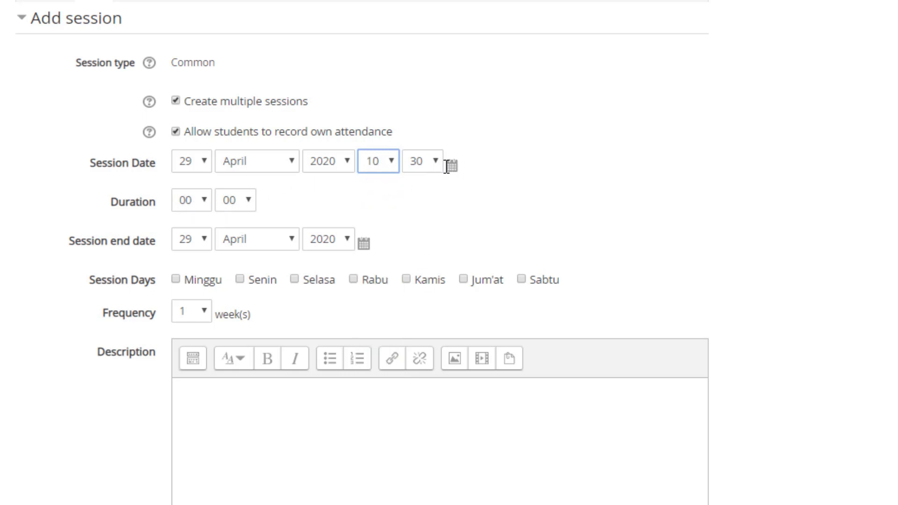
# Step: Set the session duration to 02 hours
pyautogui.click(203, 206)
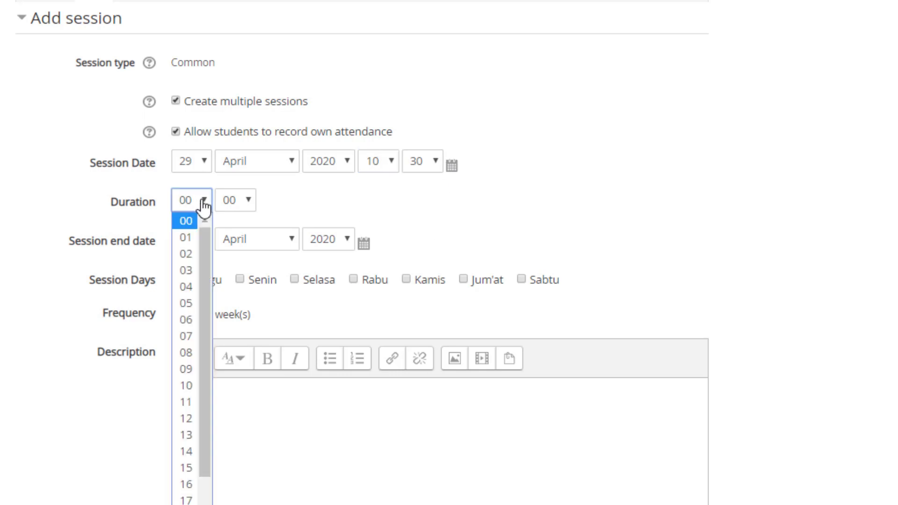
pyautogui.click(186, 251)
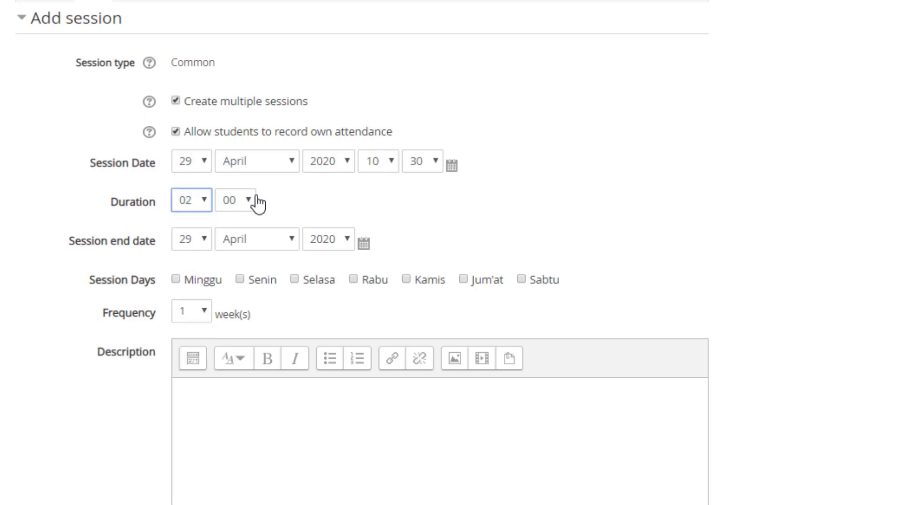
pyautogui.click(200, 206)
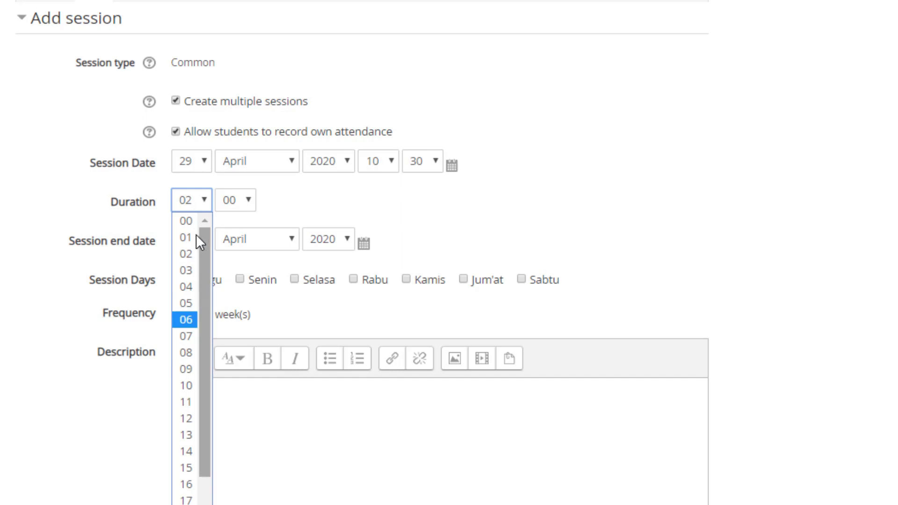
pyautogui.click(290, 195)
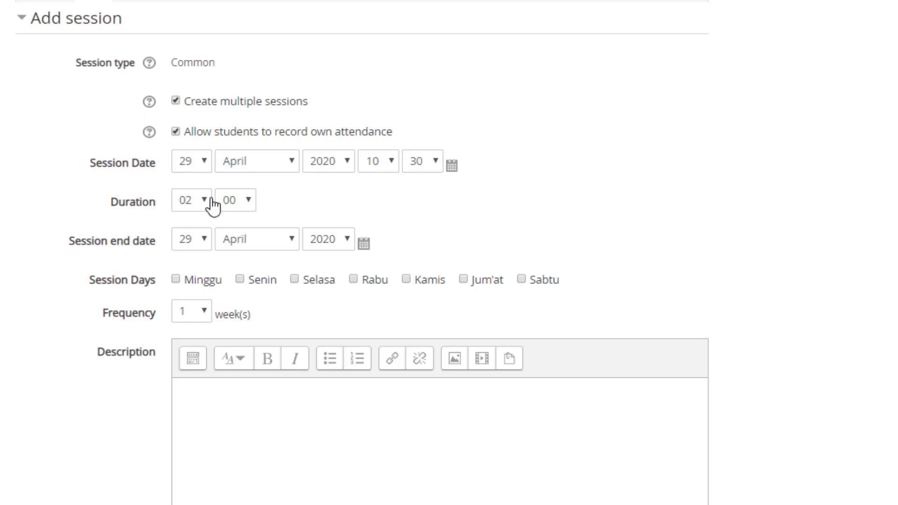
# Step: Change the session end month to Mei and repeat the sessions every Rabu
pyautogui.scroll(-2, 140, 192)
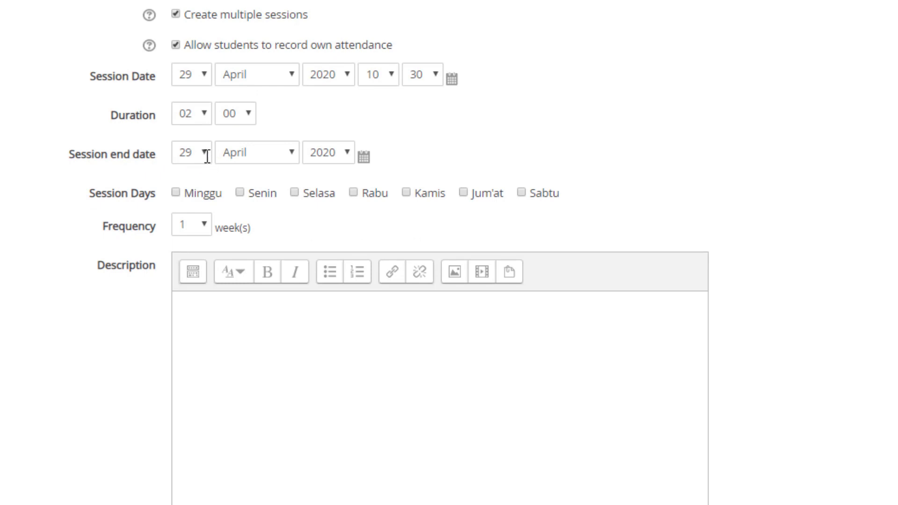
pyautogui.click(265, 160)
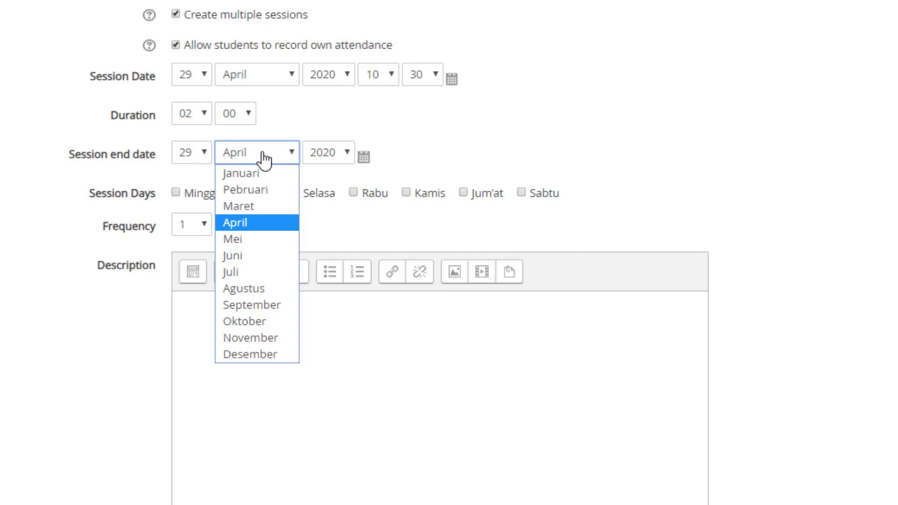
pyautogui.click(238, 240)
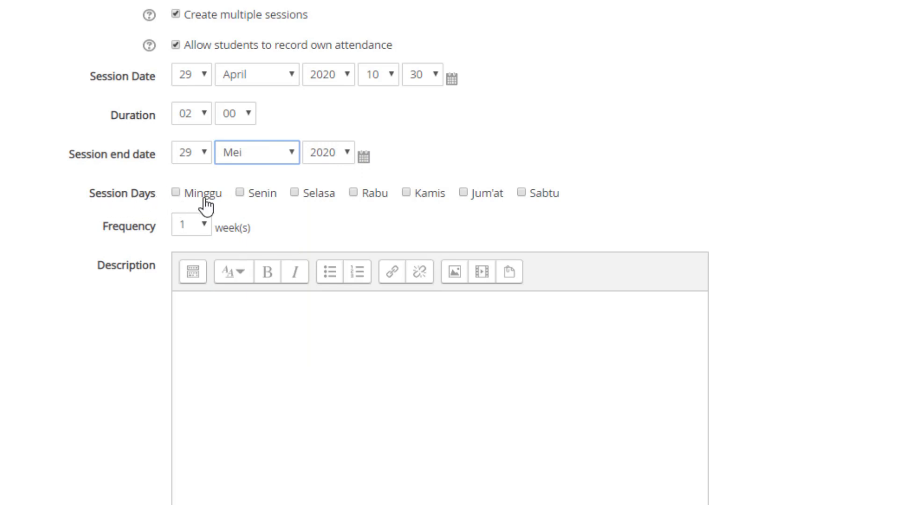
pyautogui.click(354, 194)
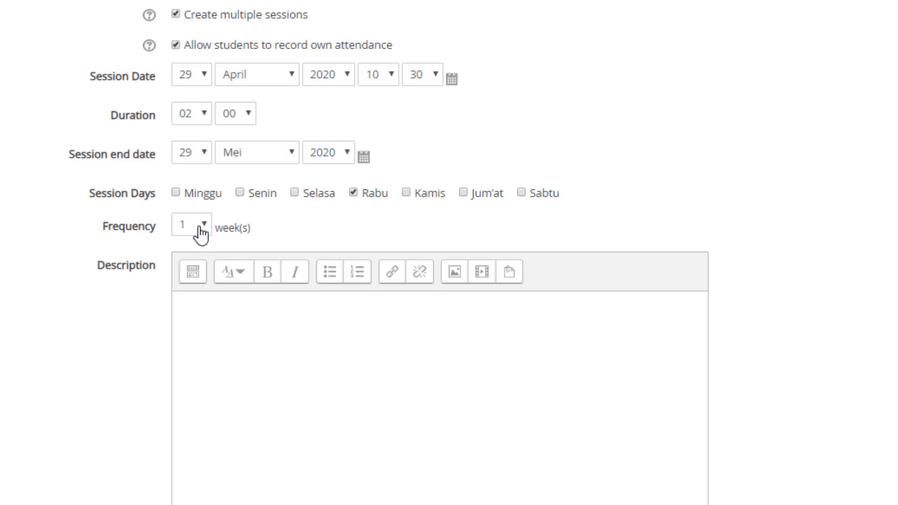
# Step: Enter the description "absensi matakuliah KWU" and add the sessions
pyautogui.scroll(-2, 229, 235)
pyautogui.click(227, 223)
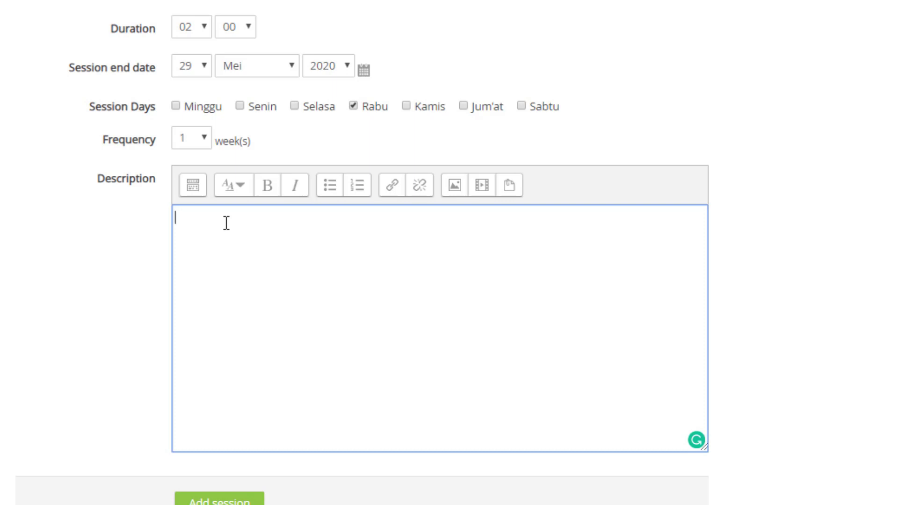
pyautogui.write('s')
pyautogui.press('BackSpace')
pyautogui.write('absensi mataku')
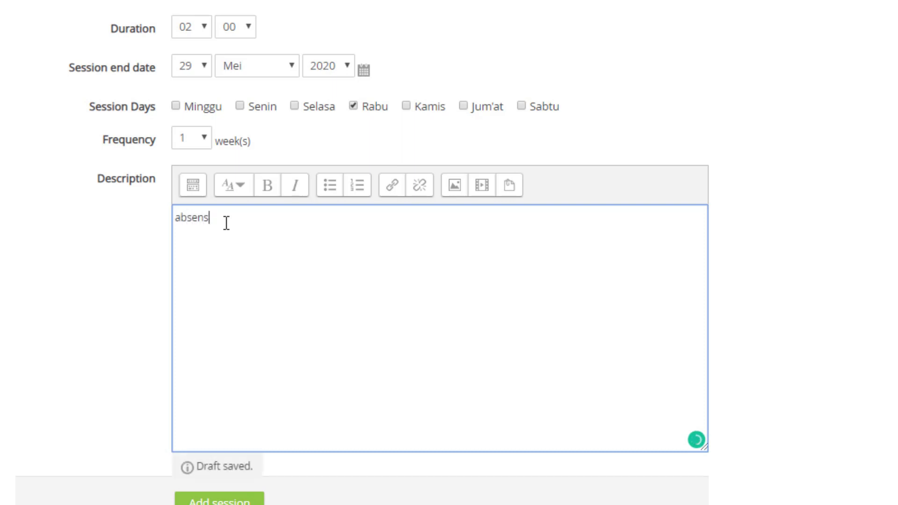
pyautogui.write('liah KWU')
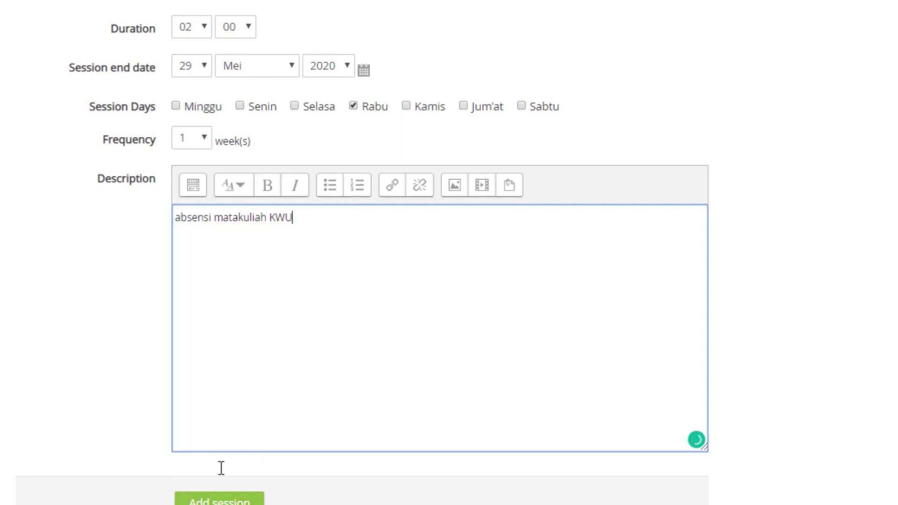
pyautogui.click(213, 501)
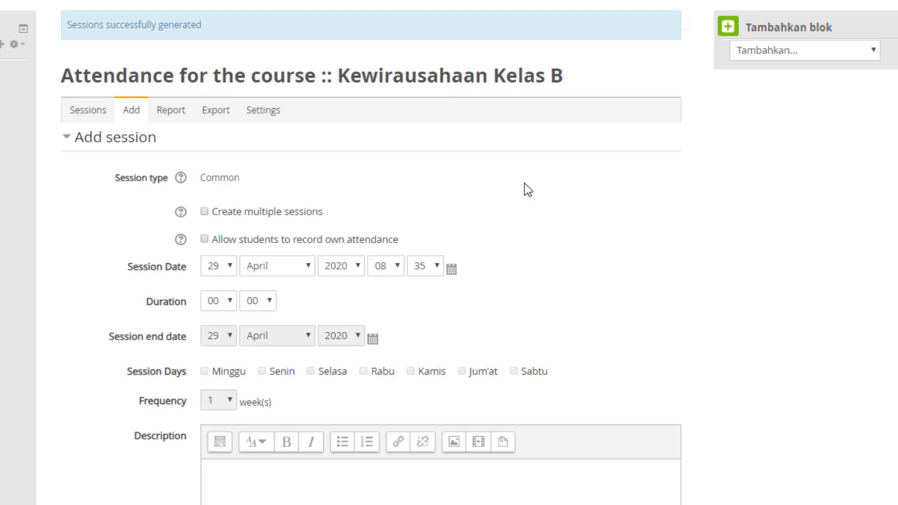
# Step: View the generated session list, and look up the Absensi Kewirausahaan PAUD A activity in the class A course as an example
pyautogui.scroll(-2, 621, 243)
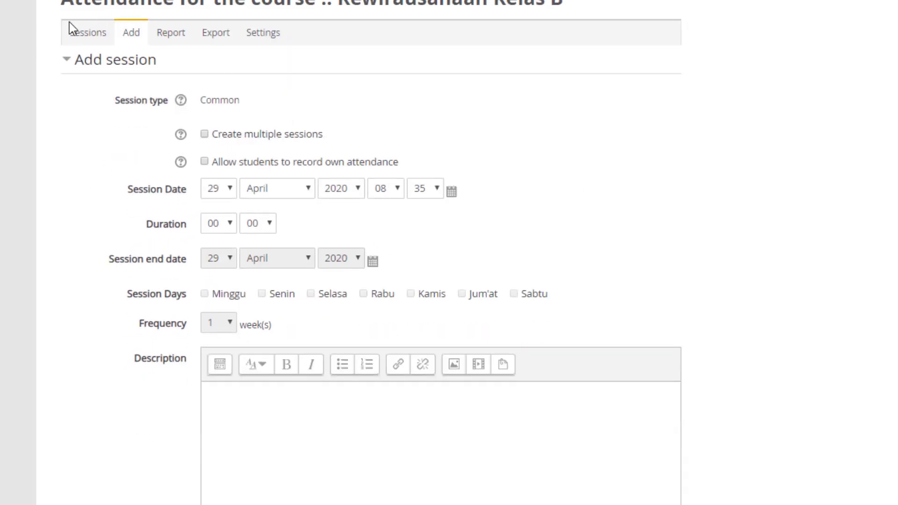
pyautogui.click(93, 34)
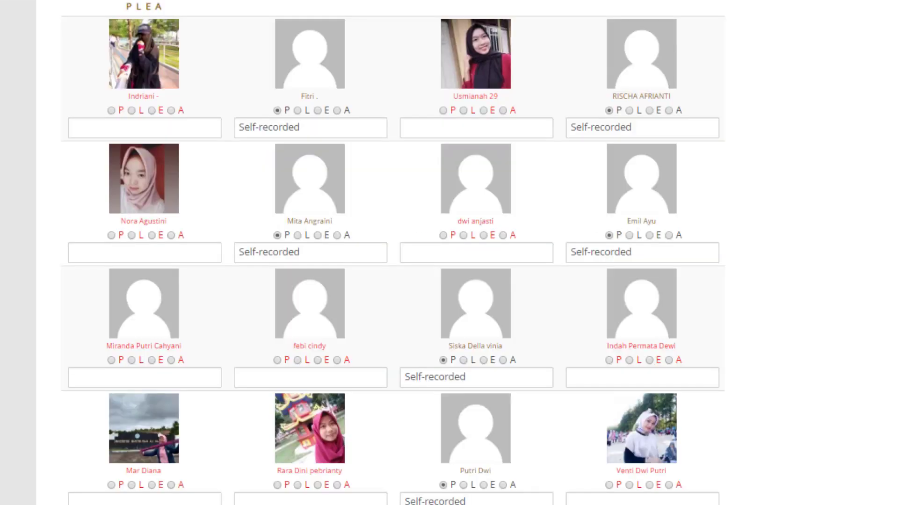
pyautogui.scroll(2, 393, 253)
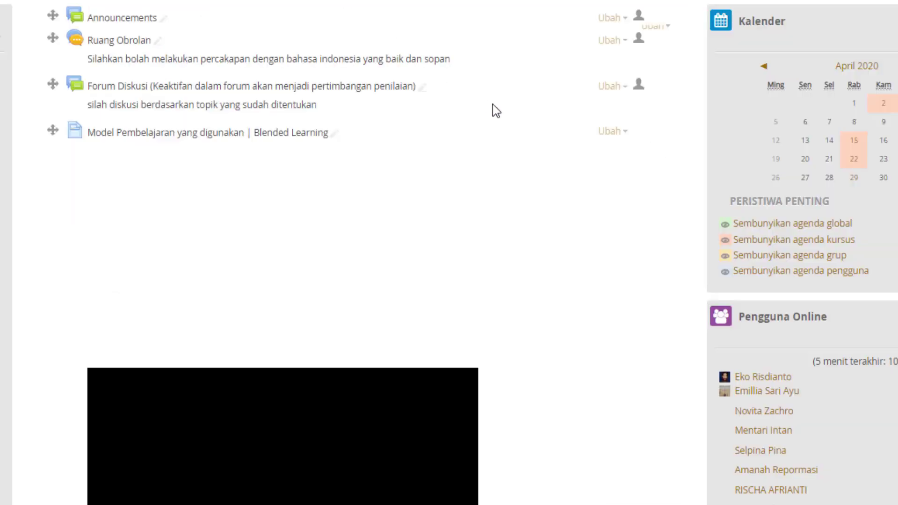
pyautogui.scroll(-6, 482, 117)
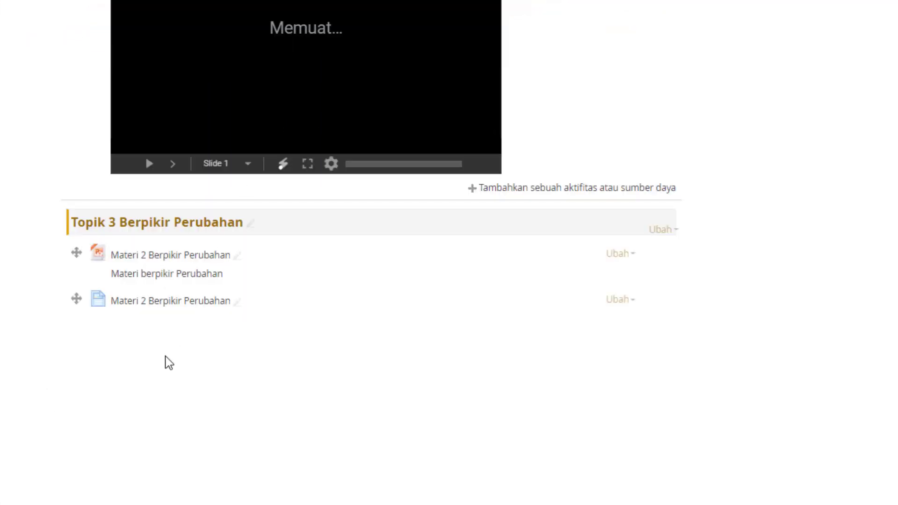
pyautogui.scroll(-2, 206, 28)
pyautogui.scroll(7, 538, 34)
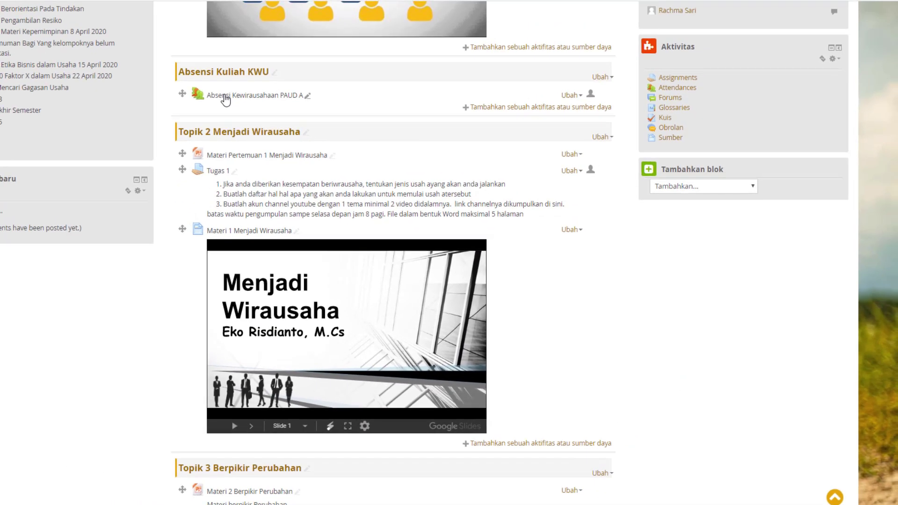
pyautogui.click(225, 99)
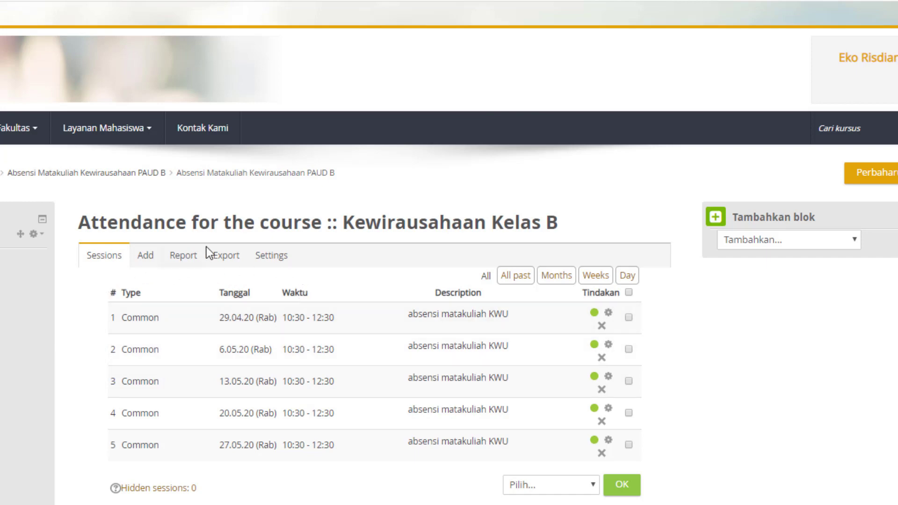
# Step: In the class B attendance variables, set the first two status descriptions to "Hadir" and "Terlambat"
pyautogui.click(270, 256)
pyautogui.moveTo(311, 343); pyautogui.dragTo(215, 351)
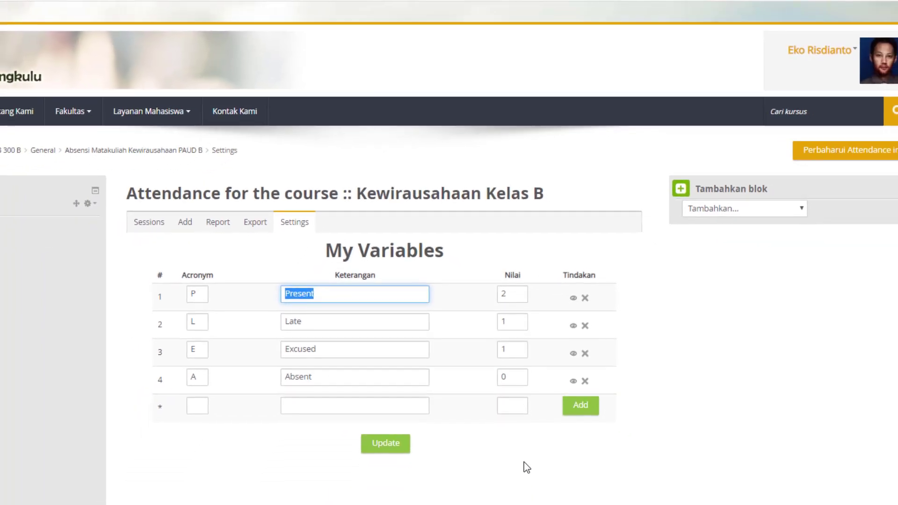
pyautogui.write('Hadir')
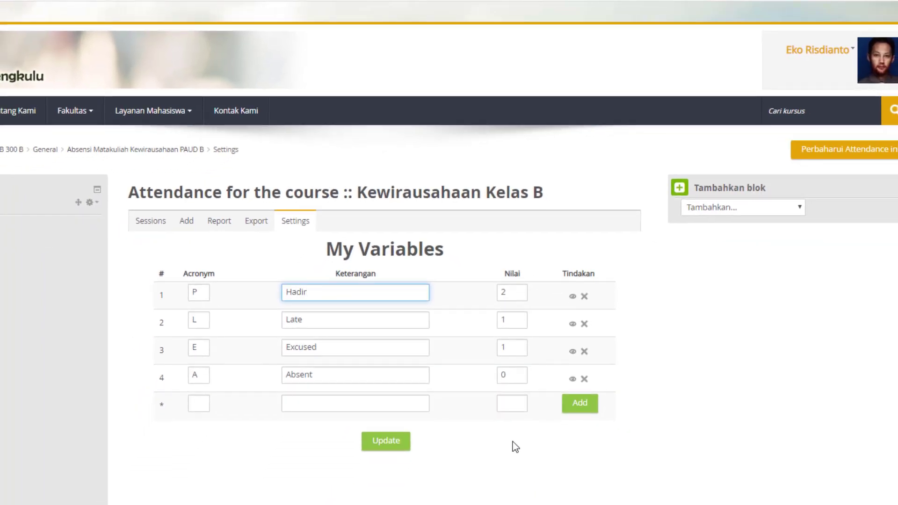
pyautogui.moveTo(303, 320); pyautogui.dragTo(246, 320)
pyautogui.write('T')
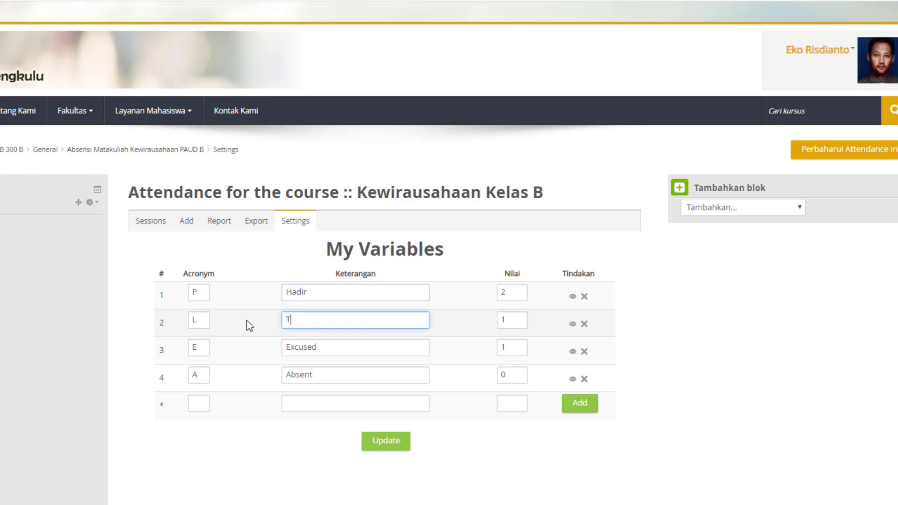
pyautogui.write('erlambat')
# Step: Set the acronym of the Hadir status to H and that of the Terlambat status to T
pyautogui.click(199, 320)
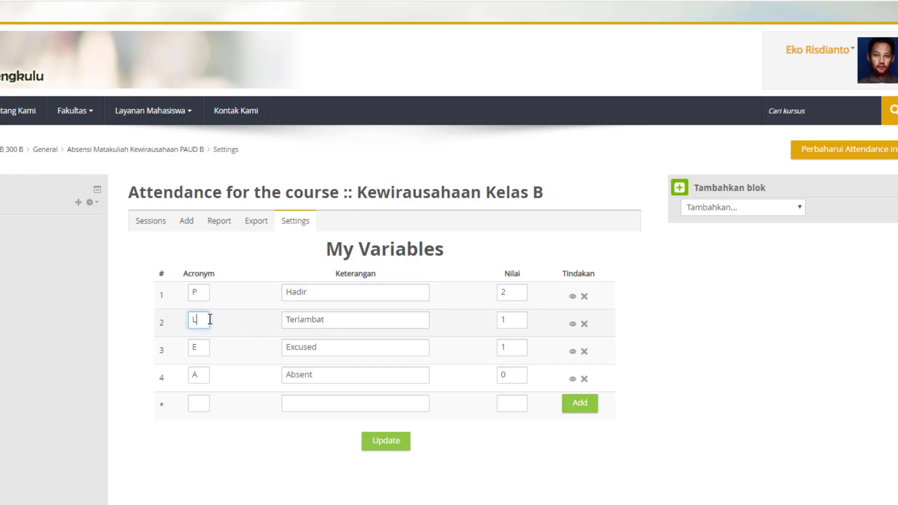
pyautogui.click(202, 292)
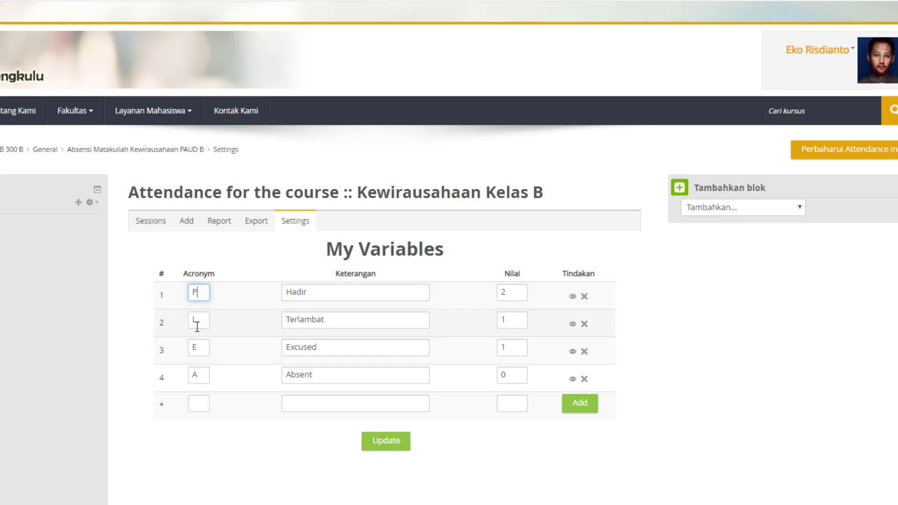
pyautogui.click(200, 346)
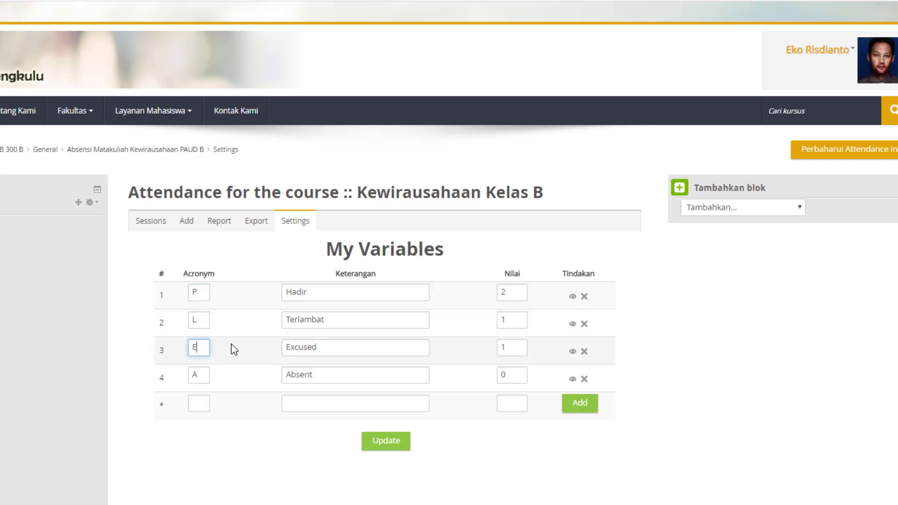
pyautogui.moveTo(205, 292); pyautogui.dragTo(177, 298)
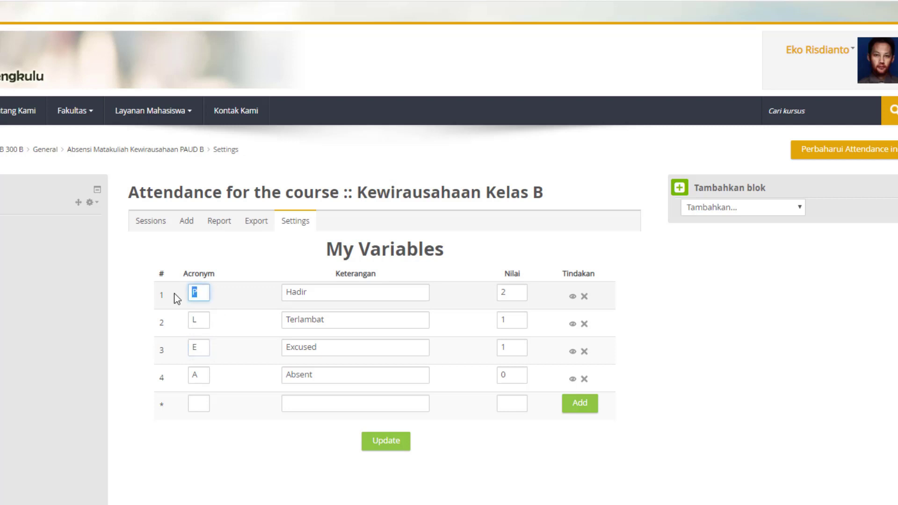
pyautogui.write('H')
pyautogui.click(206, 319)
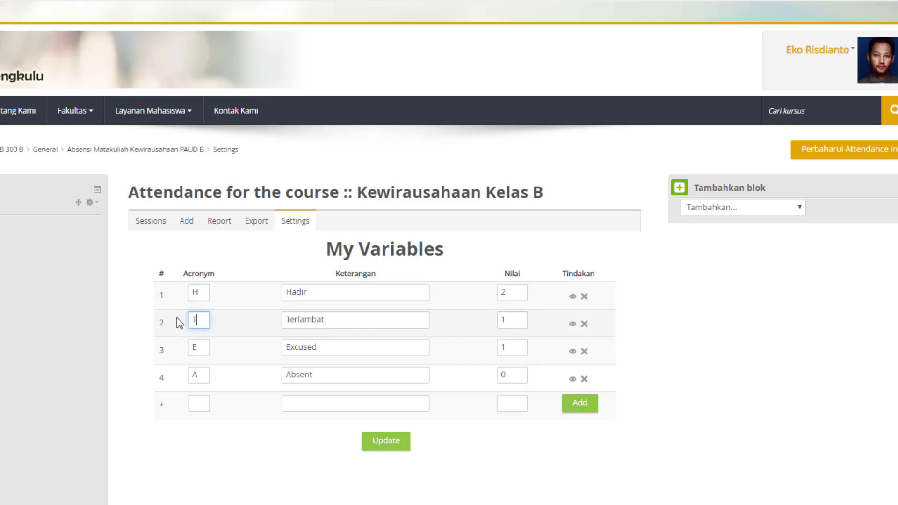
pyautogui.write('T')
# Step: Change the third status to acronym I with description "Ijin", and set the fourth status description to "Alpha"
pyautogui.moveTo(200, 349); pyautogui.dragTo(174, 350)
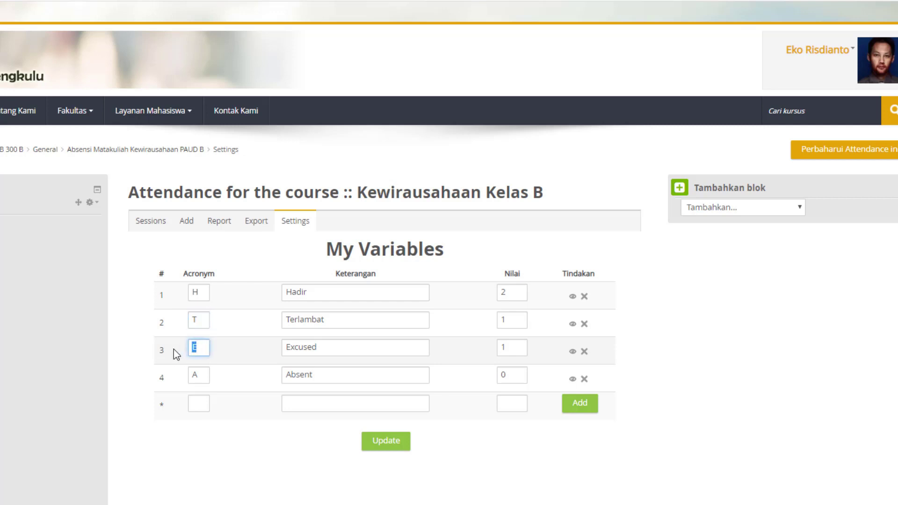
pyautogui.write('I')
pyautogui.moveTo(333, 348); pyautogui.dragTo(271, 349)
pyautogui.write('I')
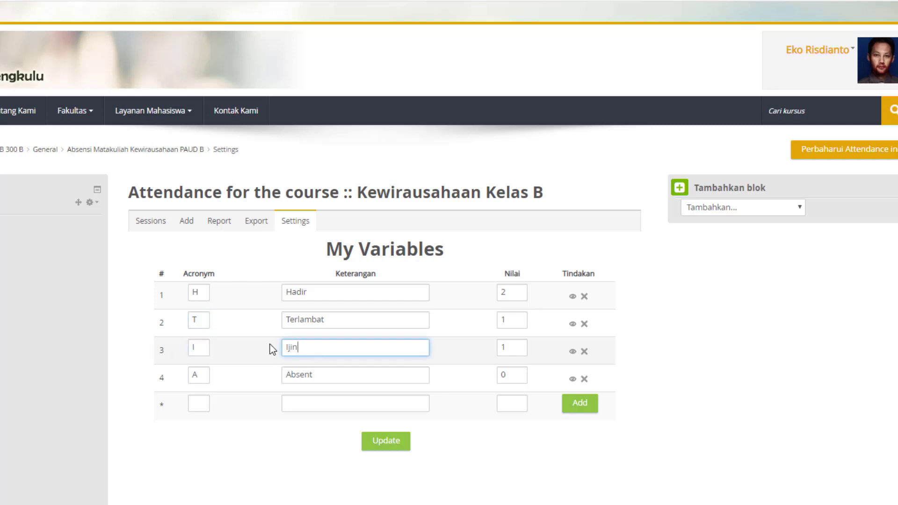
pyautogui.click(203, 375)
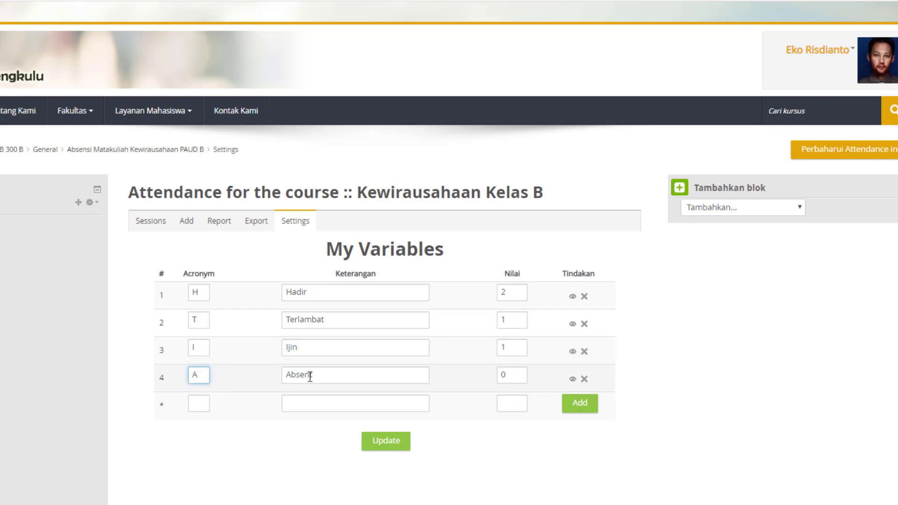
pyautogui.moveTo(312, 376); pyautogui.dragTo(255, 383)
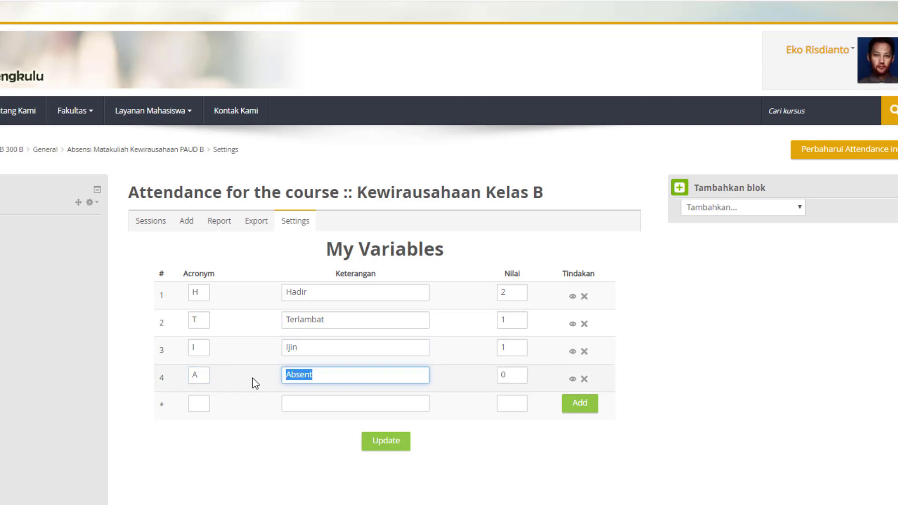
pyautogui.write('Alpha')
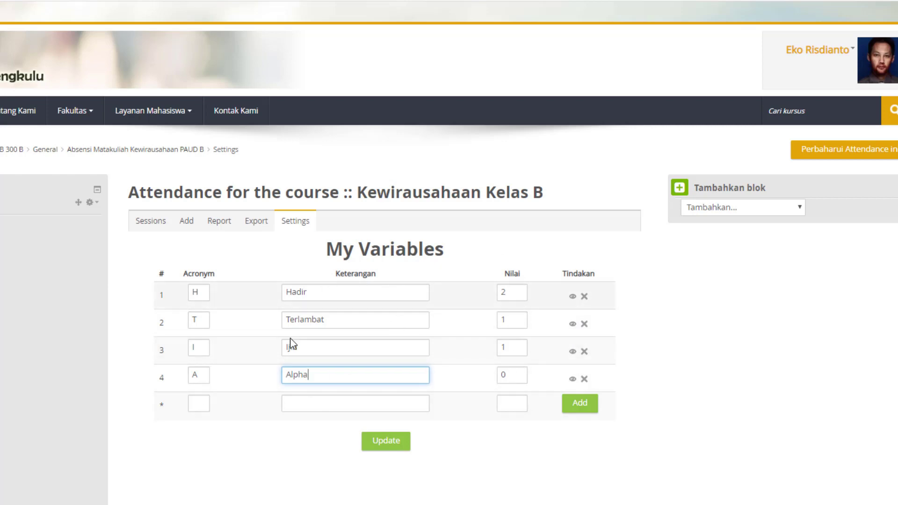
pyautogui.click(194, 410)
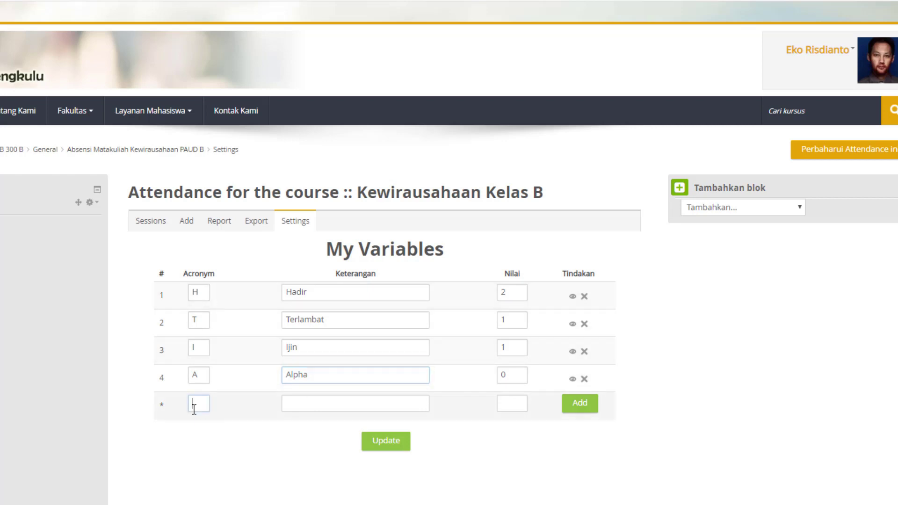
pyautogui.click(297, 402)
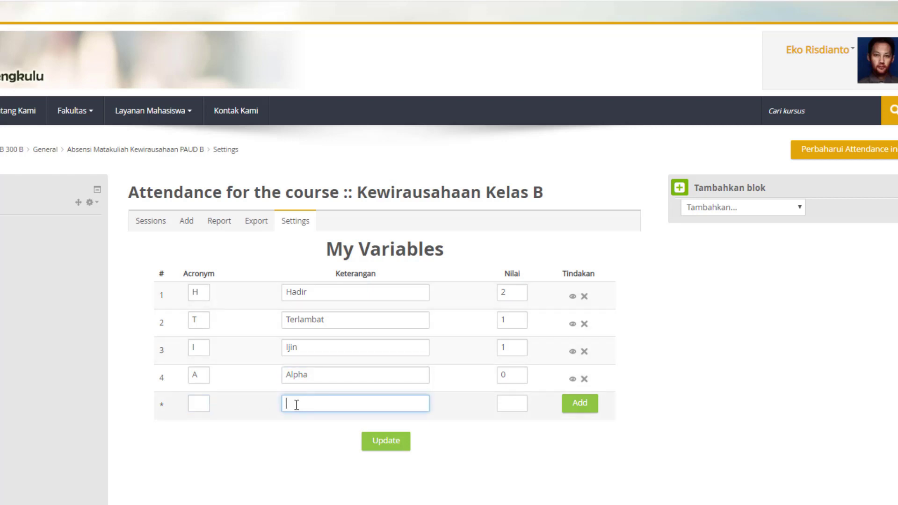
pyautogui.click(194, 403)
pyautogui.click(334, 402)
pyautogui.click(511, 405)
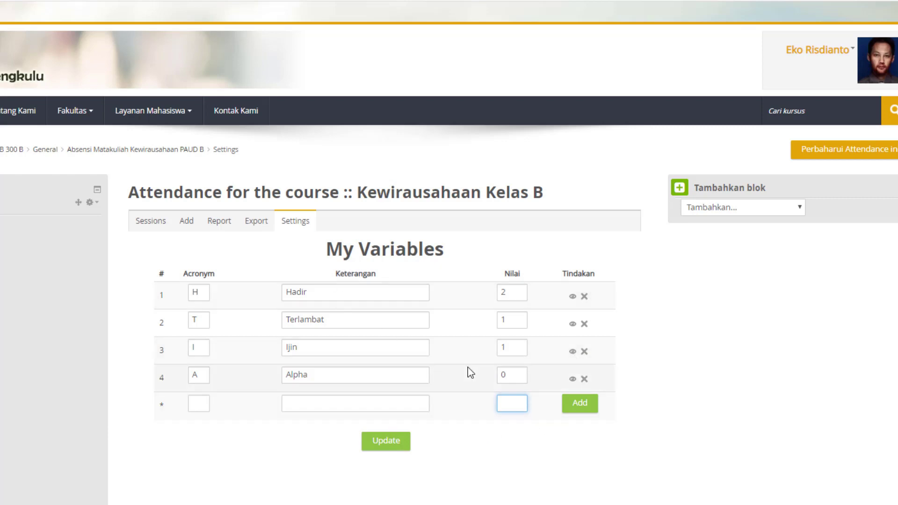
# Step: Save the attendance variables and check the Absensi Matakuliah Kewirausahaan PAUD B activity on the course page
pyautogui.click(384, 447)
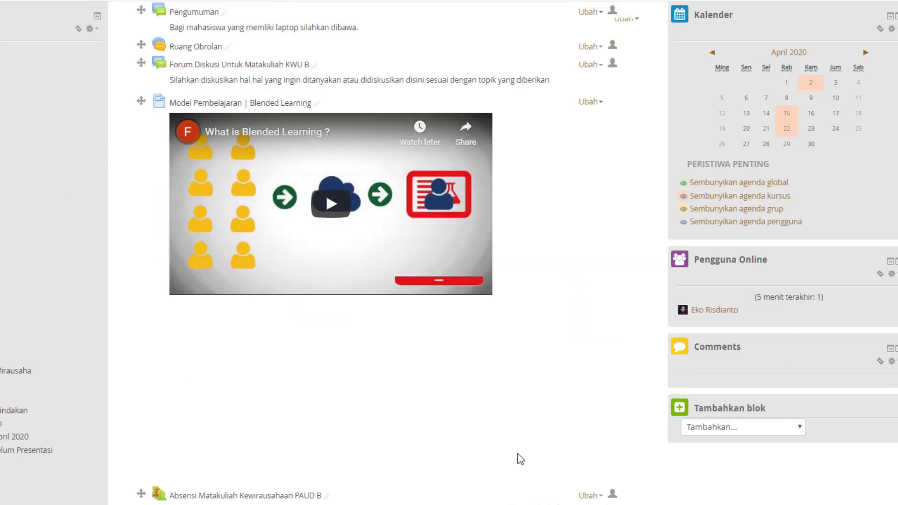
pyautogui.scroll(3, 515, 414)
pyautogui.scroll(-7, 481, 362)
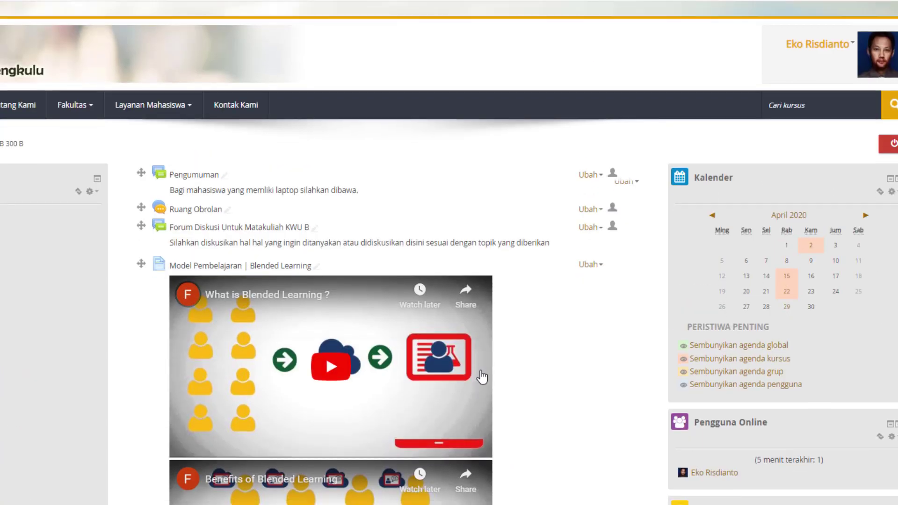
pyautogui.scroll(1, 228, 386)
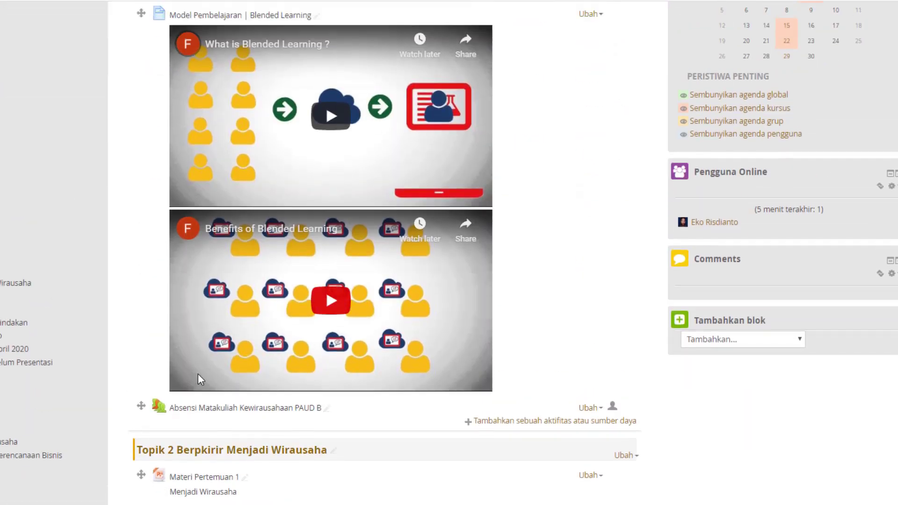